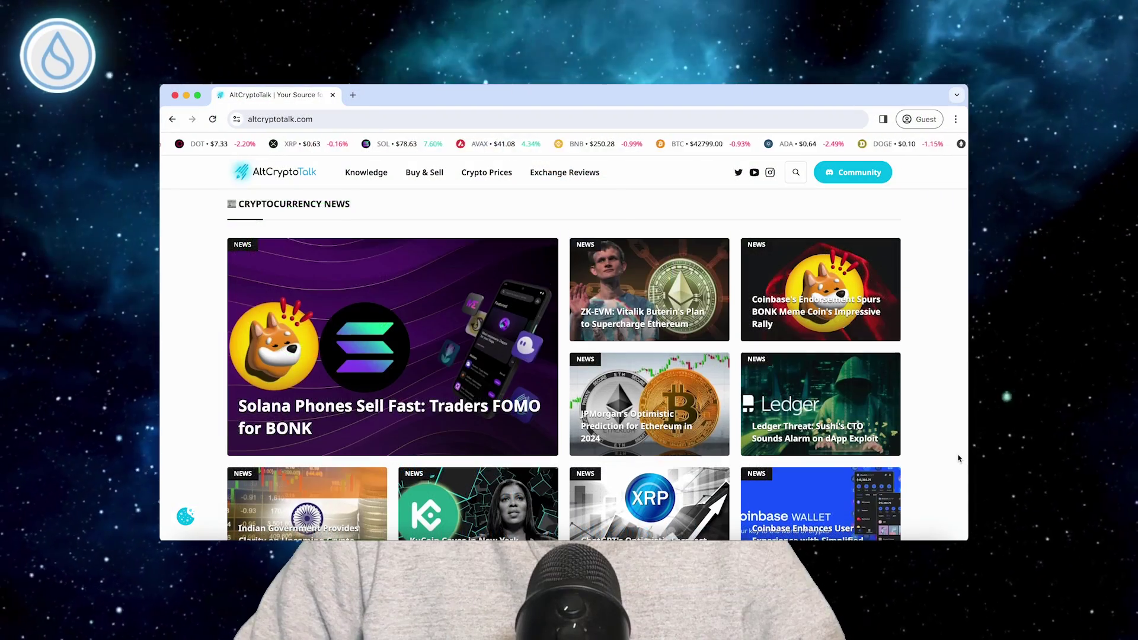
Scroll past the AltCryptoTalk intro to the Turbos Finance trade page set to SUI→FUD.
scroll(959, 458, "down", 2)
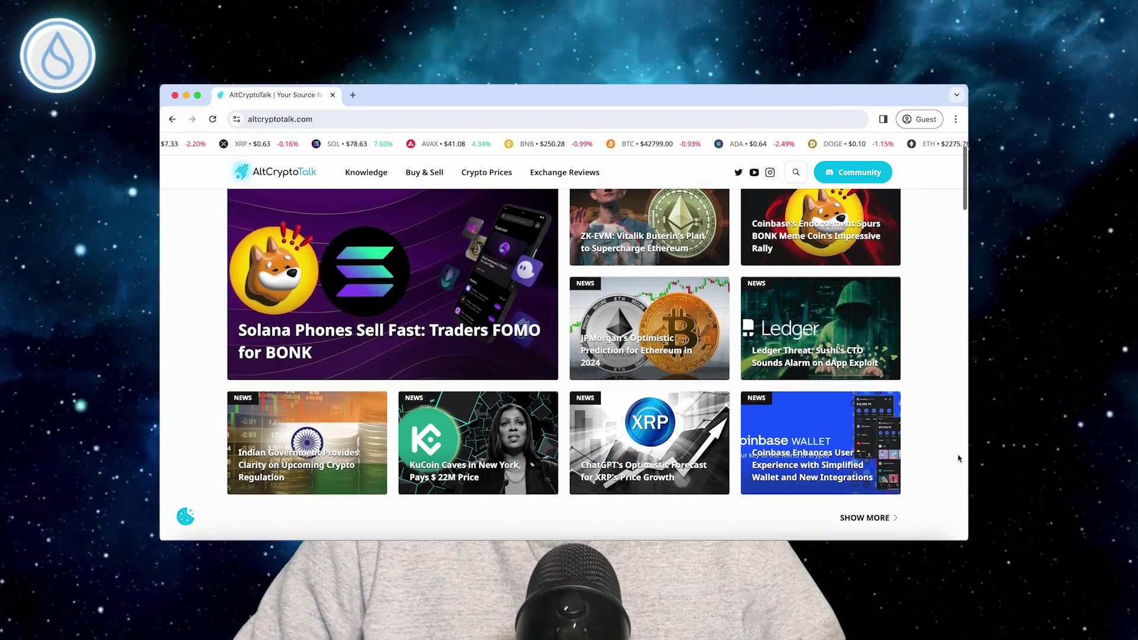
scroll(958, 458, "down", 10)
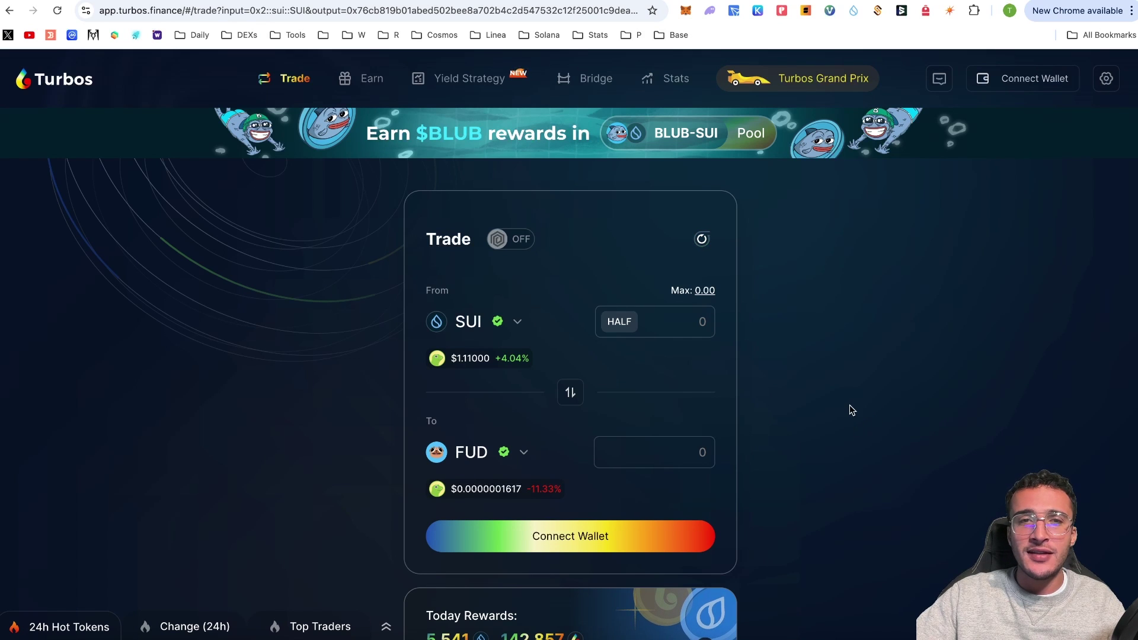
Follow the Turbos_finance account on X from the neighbouring browser tab.
key("ctrl+Tab")
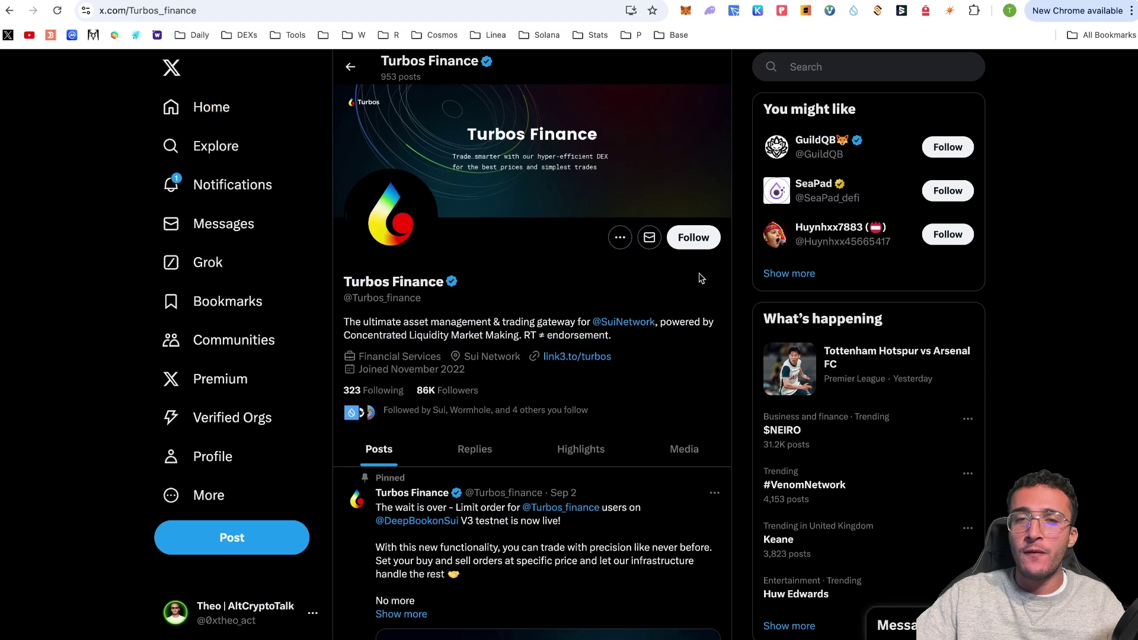
left_click(692, 237)
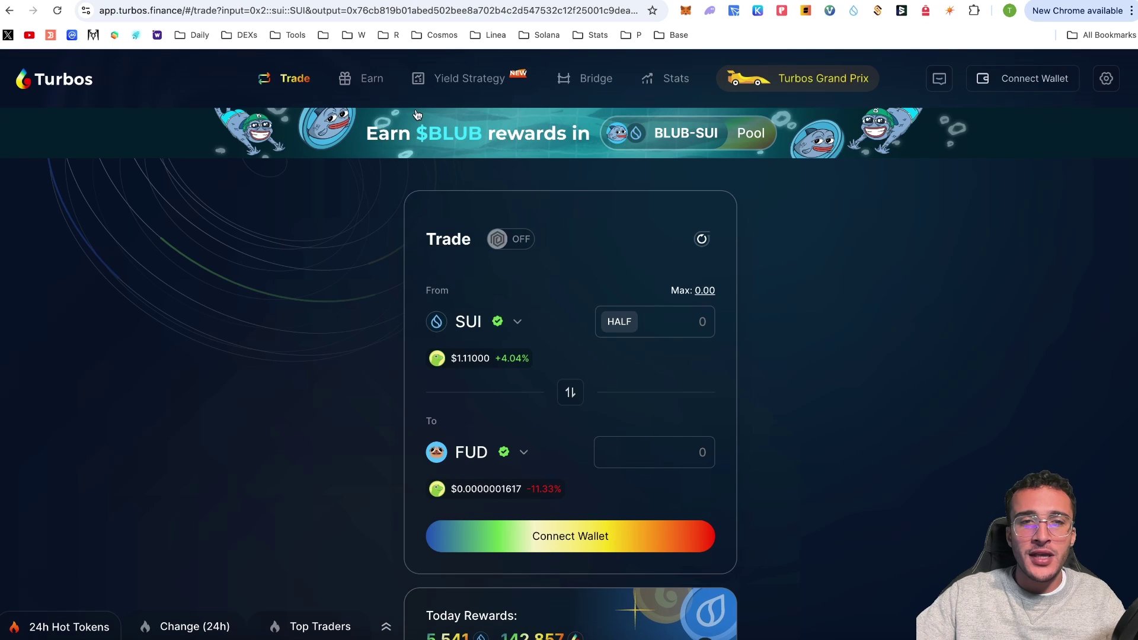
Browse the Earn pools, Yield Strategy vaults and Bridge pages, ending on Turbos Grand Prix.
left_click(371, 79)
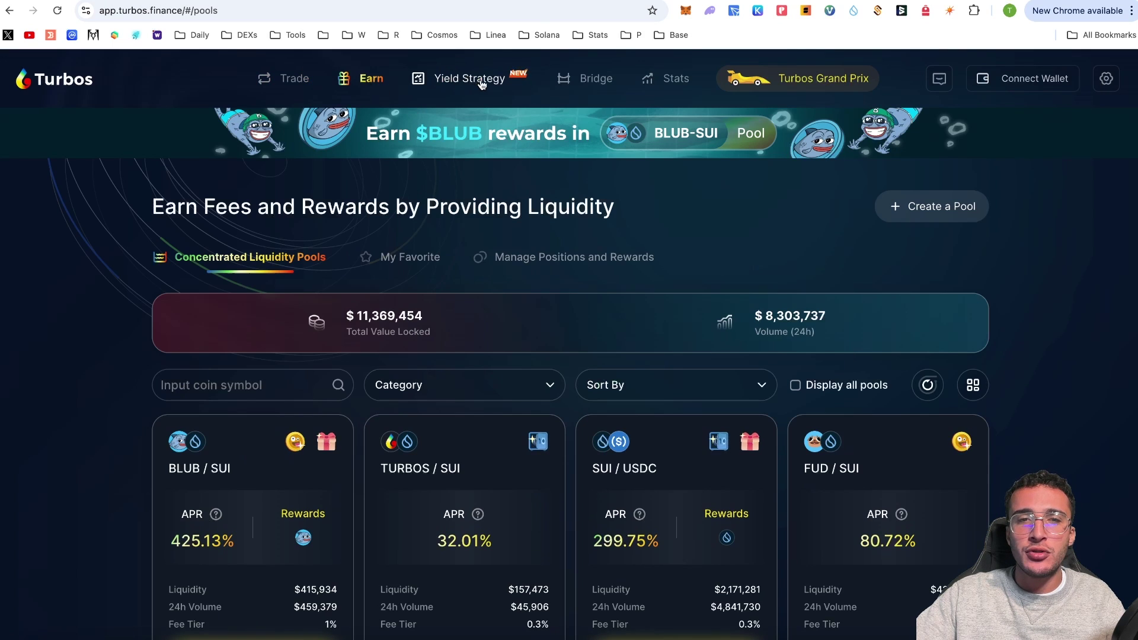
left_click(447, 80)
left_click(593, 78)
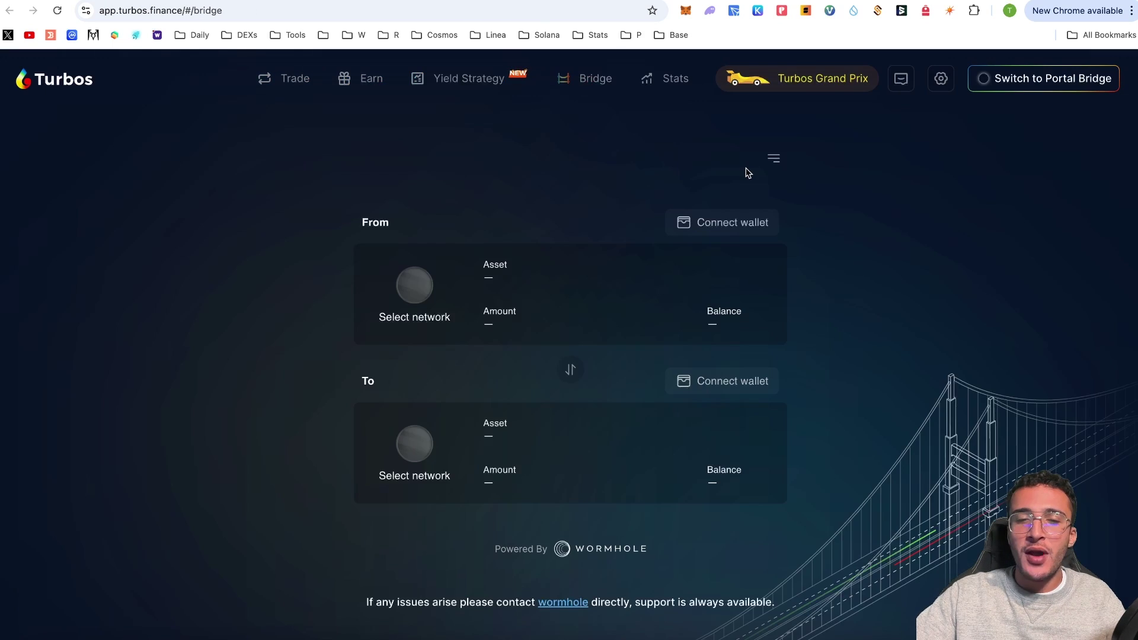
left_click(465, 78)
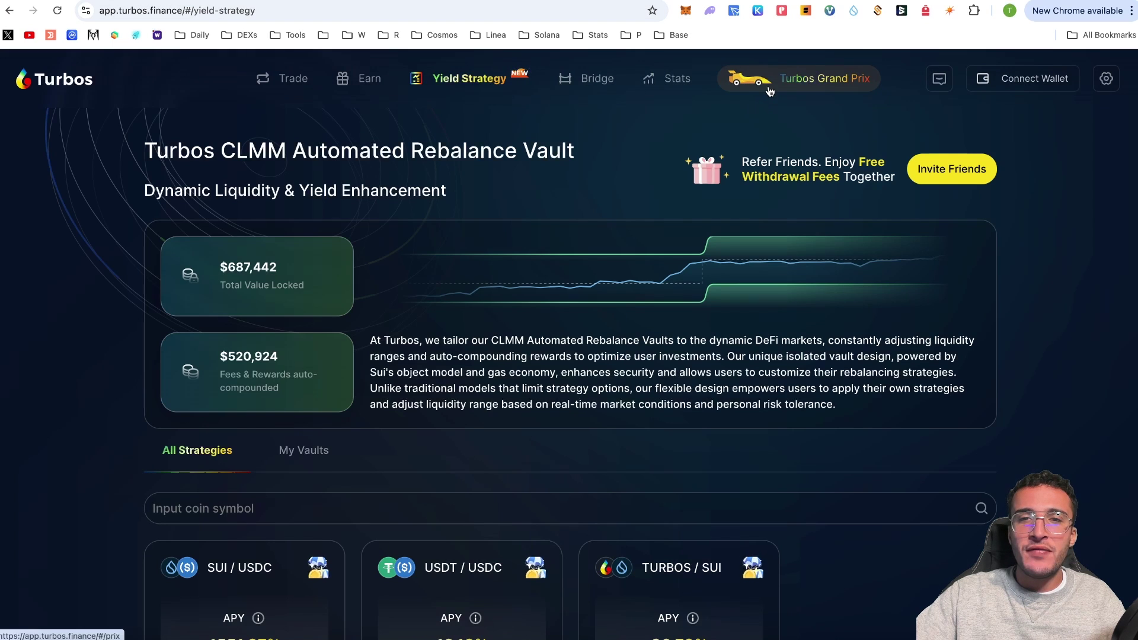
left_click(747, 79)
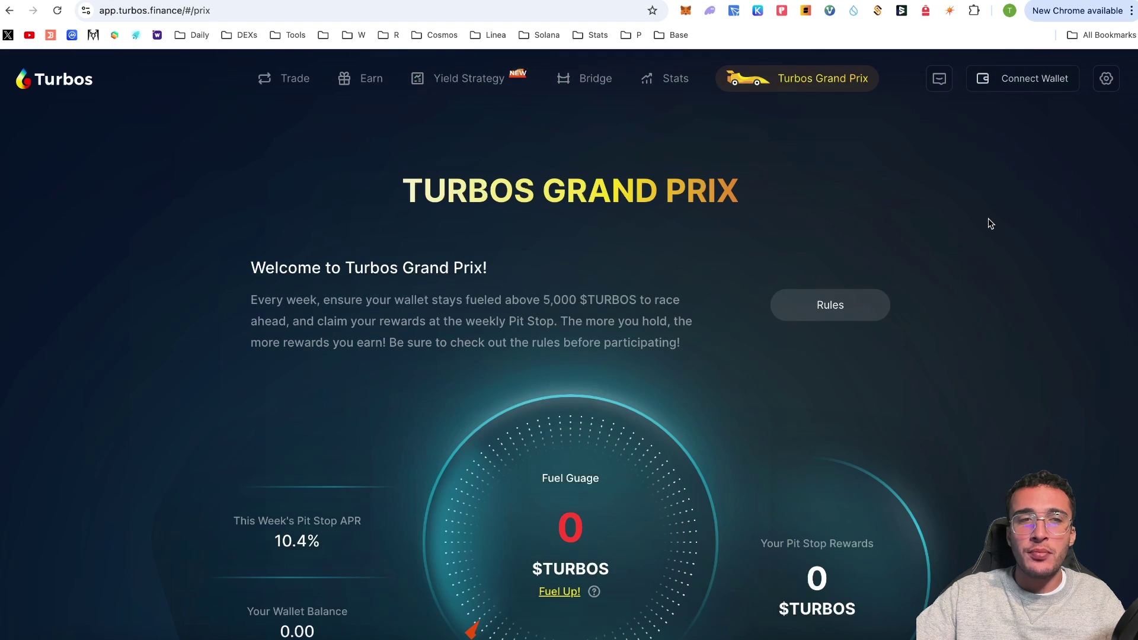
Read through the Grand Prix fuel gauge, pit stop countdown and 5,000+ $TURBOS rules.
scroll(680, 245, "down", 2)
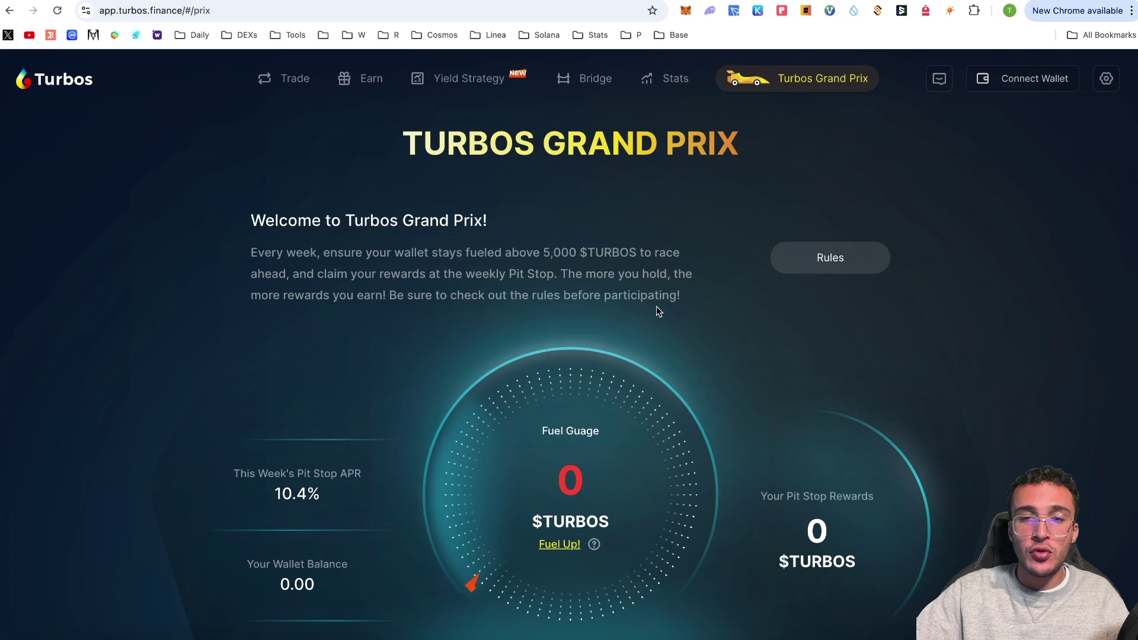
scroll(699, 311, "down", 3)
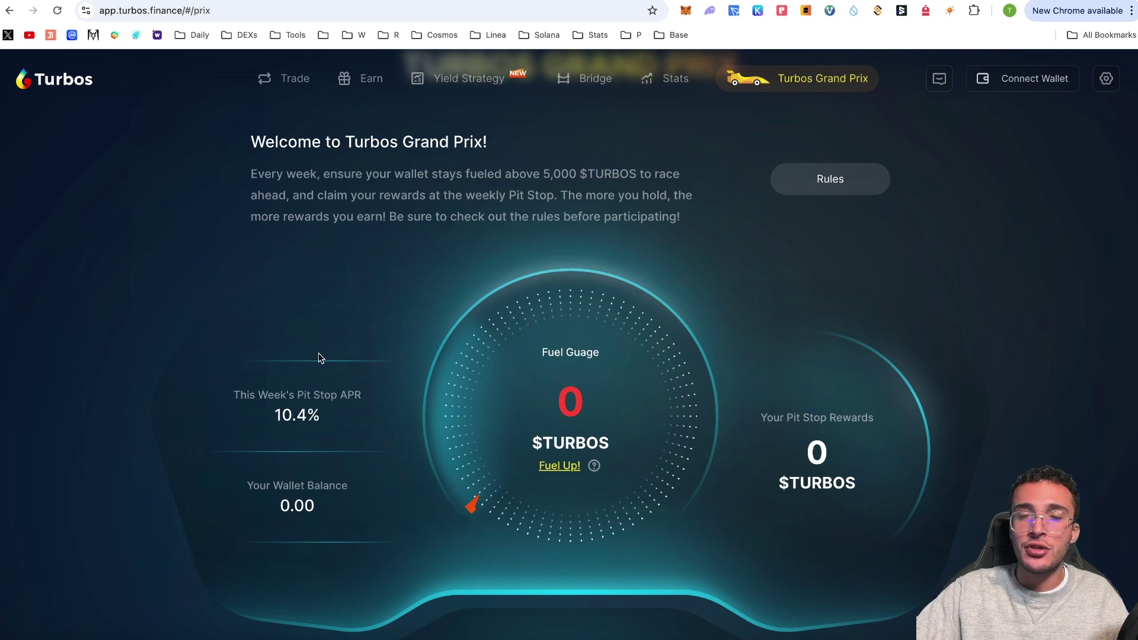
scroll(564, 468, "down", 2)
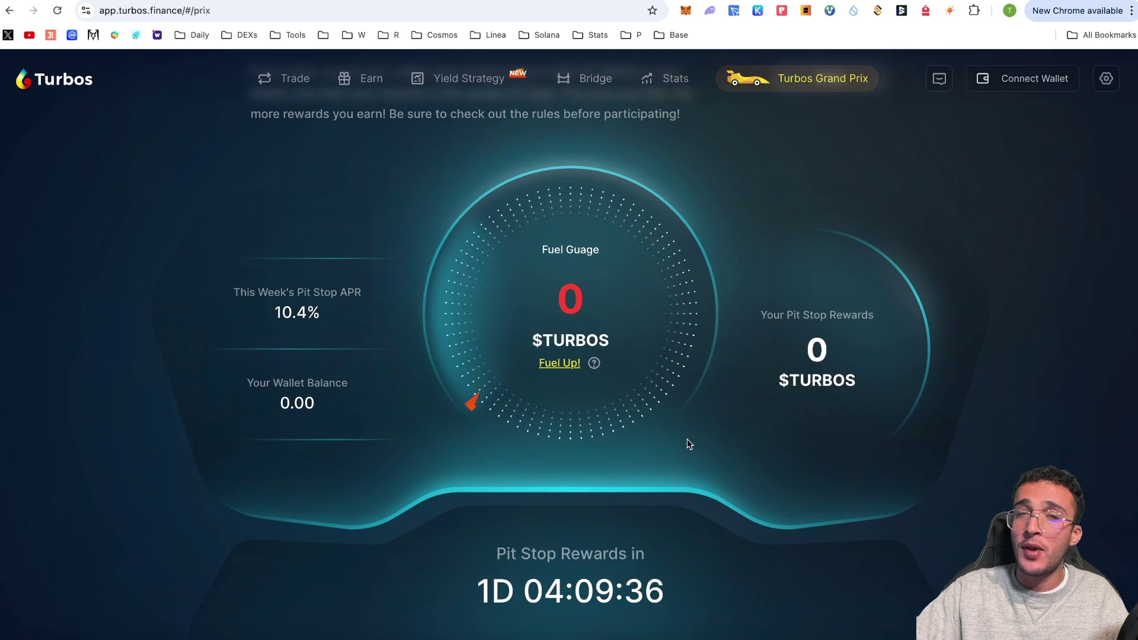
scroll(690, 443, "down", 3)
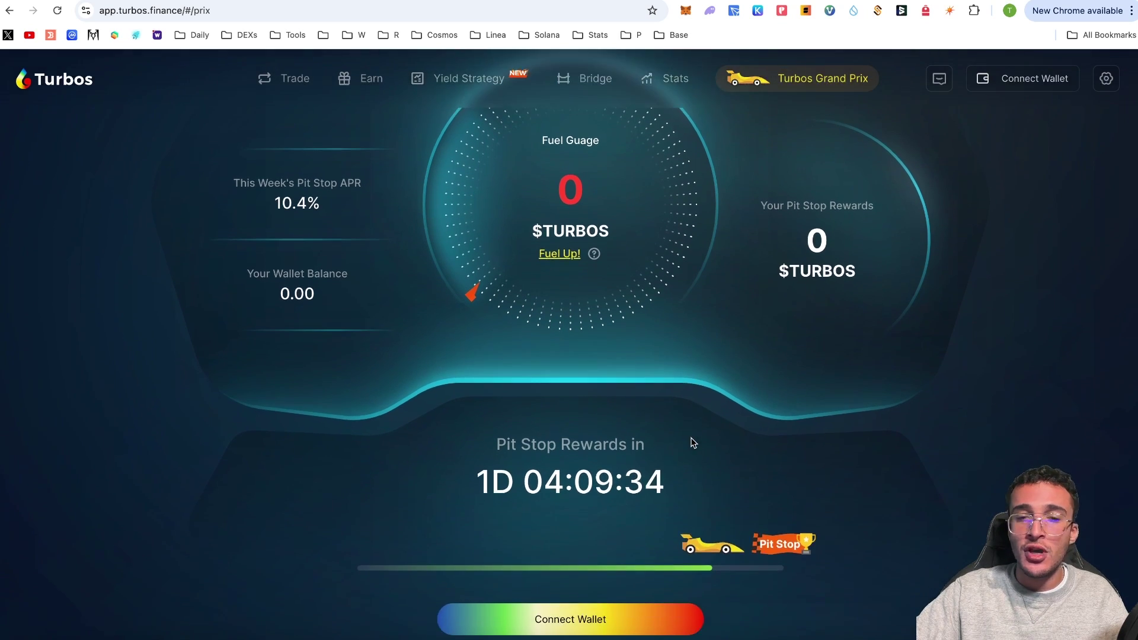
scroll(930, 473, "down", 2)
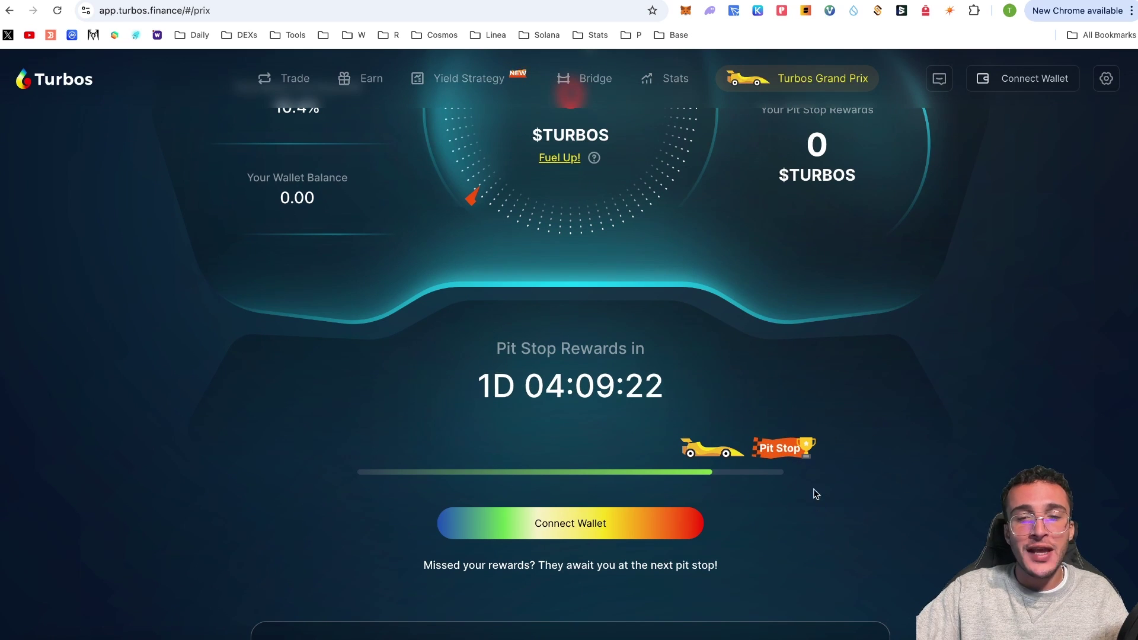
scroll(823, 462, "down", 6)
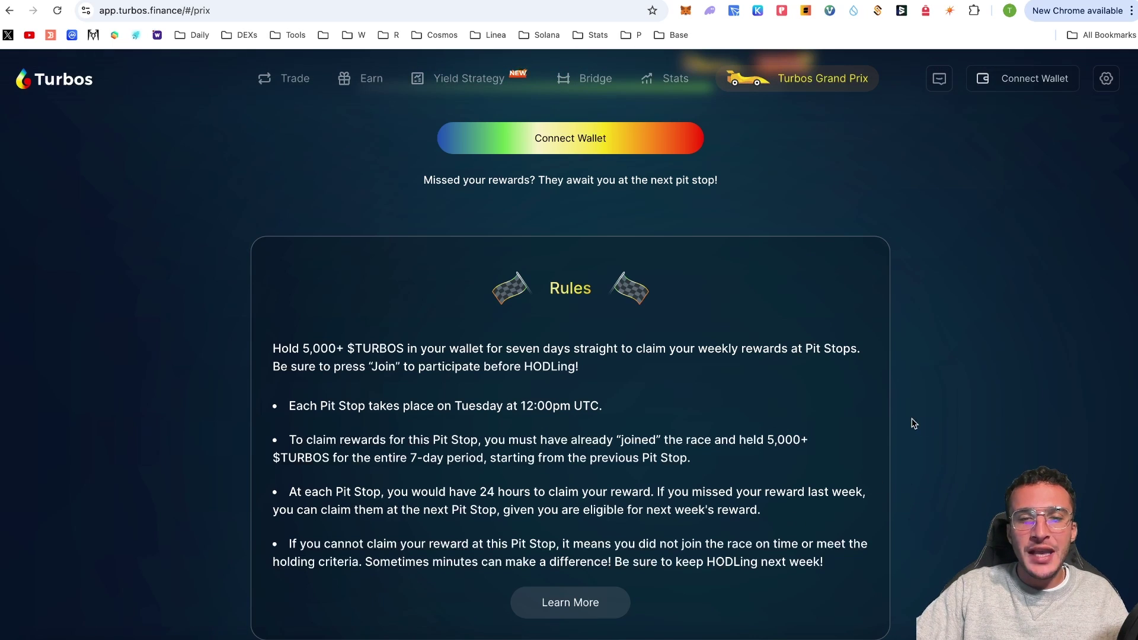
scroll(927, 412, "up", 10)
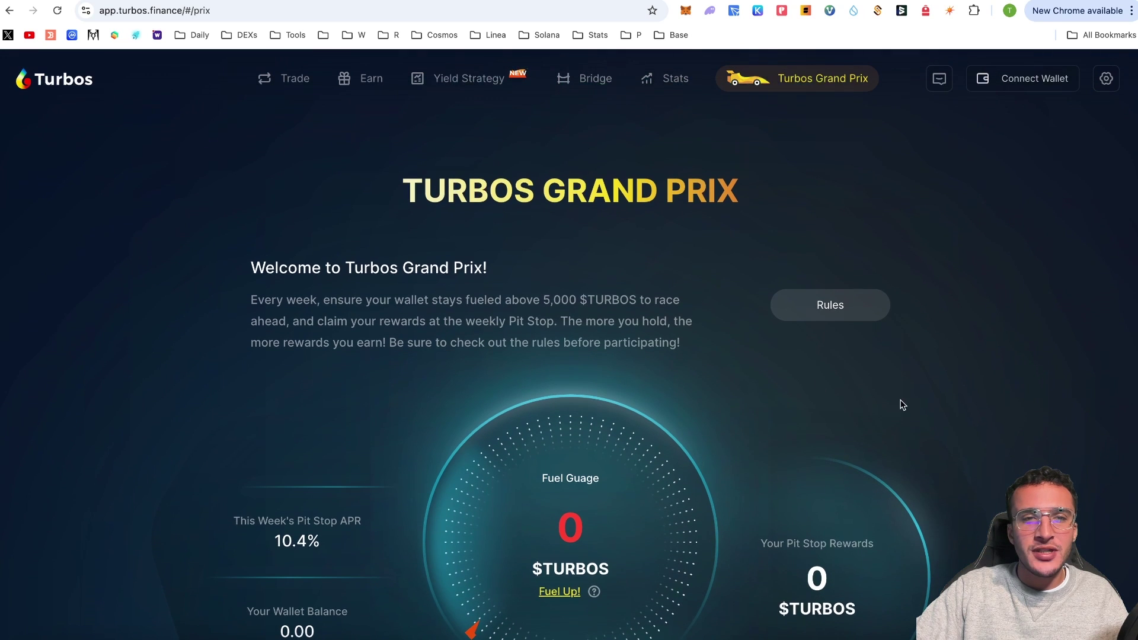
Return to the Trade page, check the Sui Wallet balance, and show the Sui Wallet Tutorial video.
left_click(294, 83)
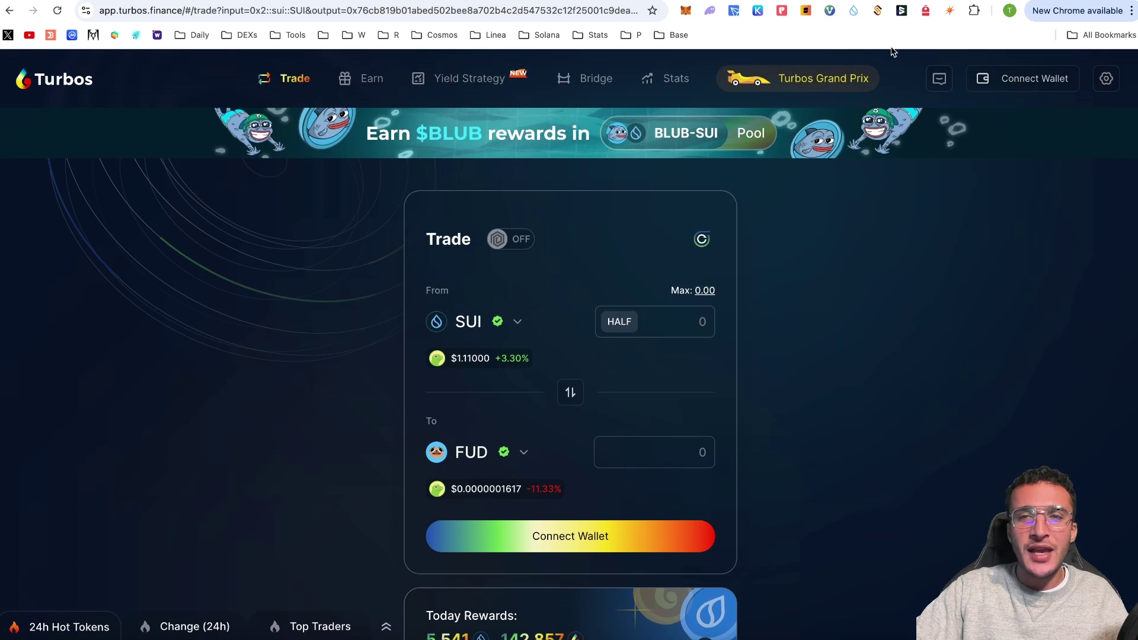
left_click(854, 10)
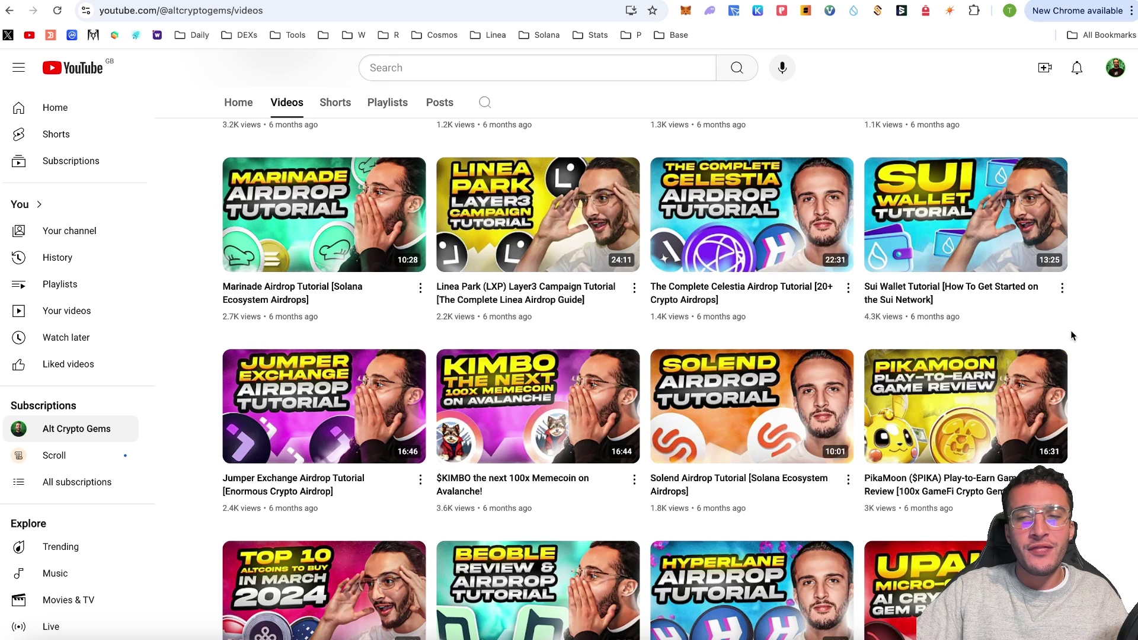
mouse_move(1019, 315)
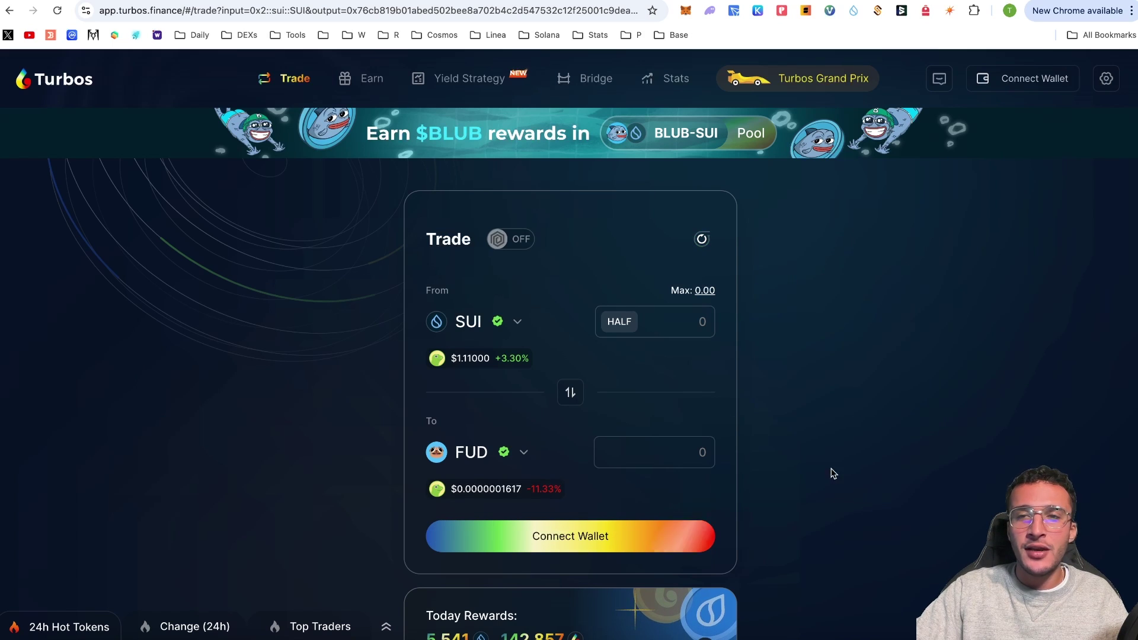
Connect the Sui Wallet, set TURBOS as the token to receive, and check TURBOS on CoinMarketCap.
left_click(551, 551)
left_click(378, 253)
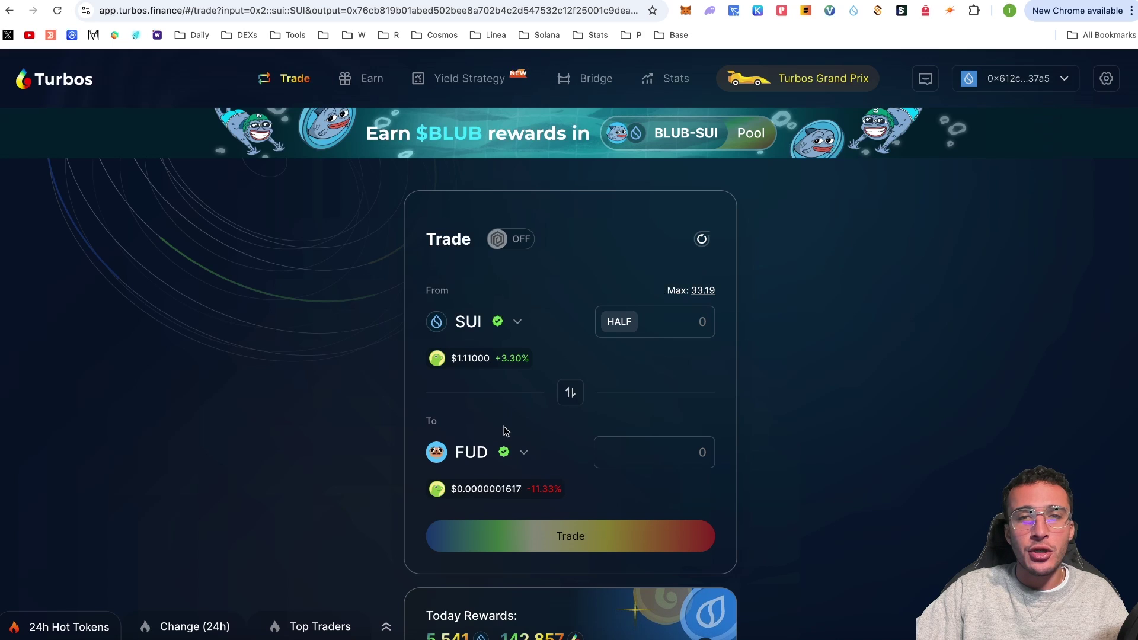
left_click(504, 452)
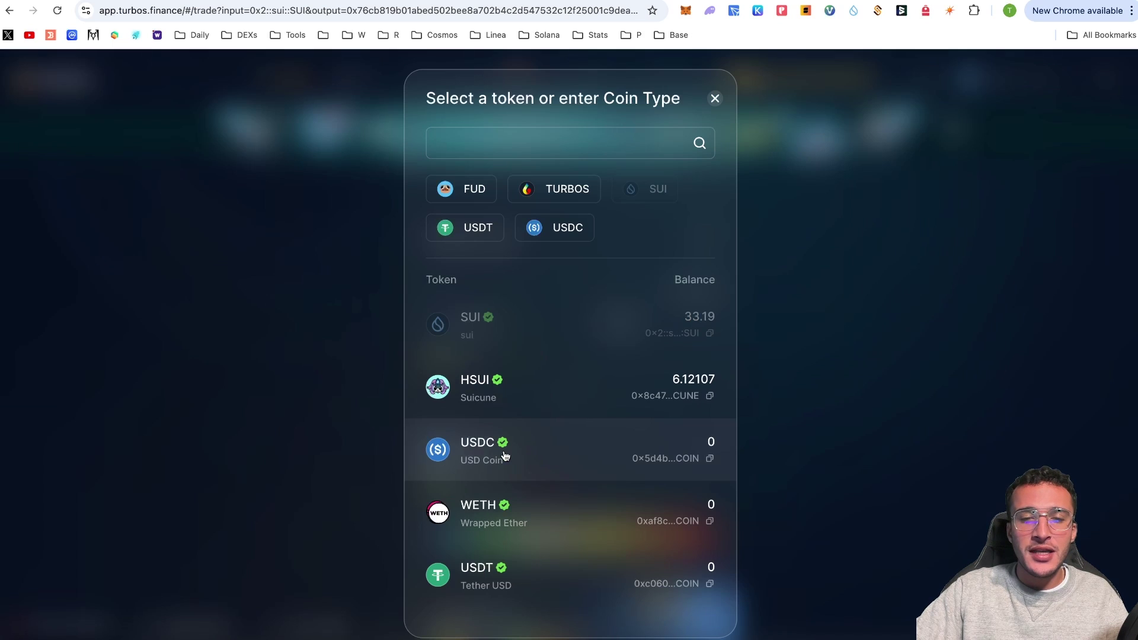
left_click(559, 189)
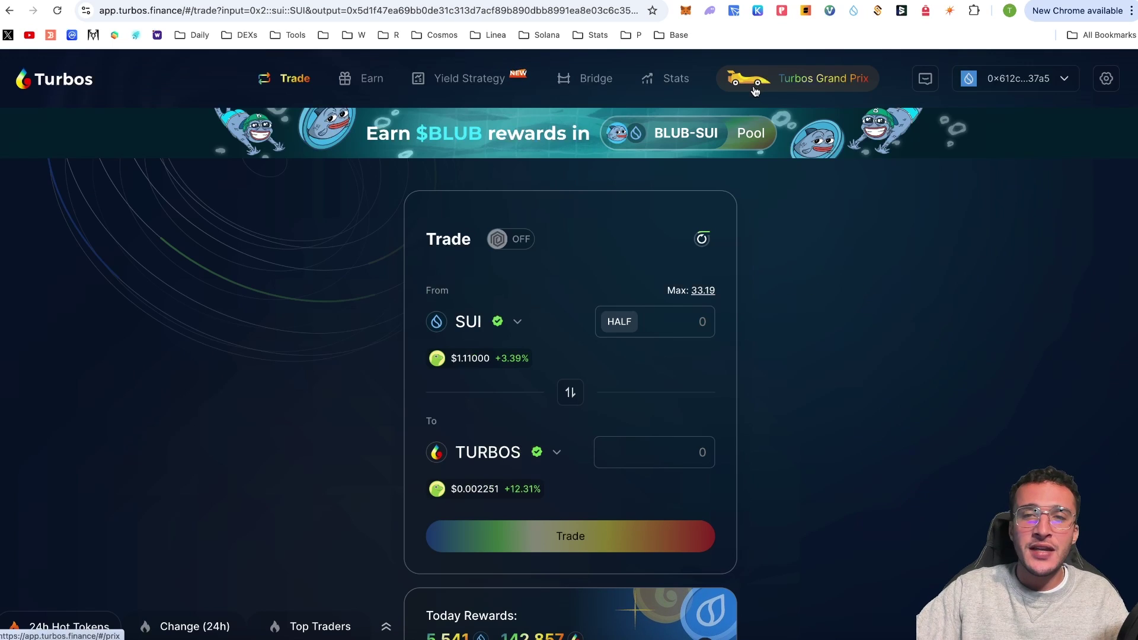
key("ctrl+Tab")
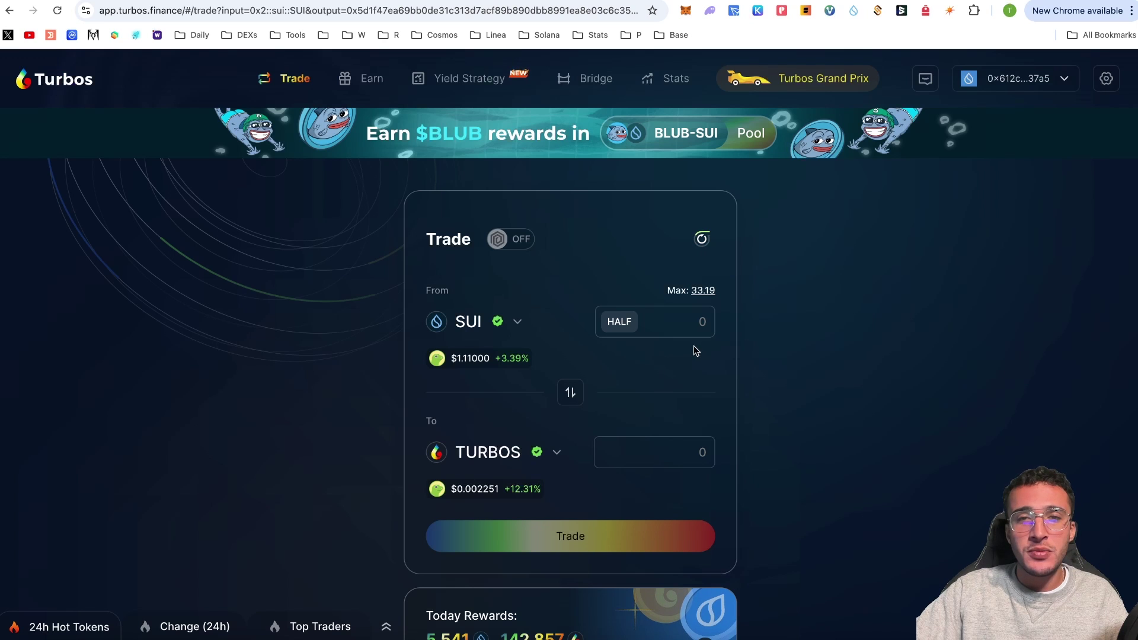
Set the TURBOS amount to receive to 5001, costing about 10.32 SUI.
left_click(662, 448)
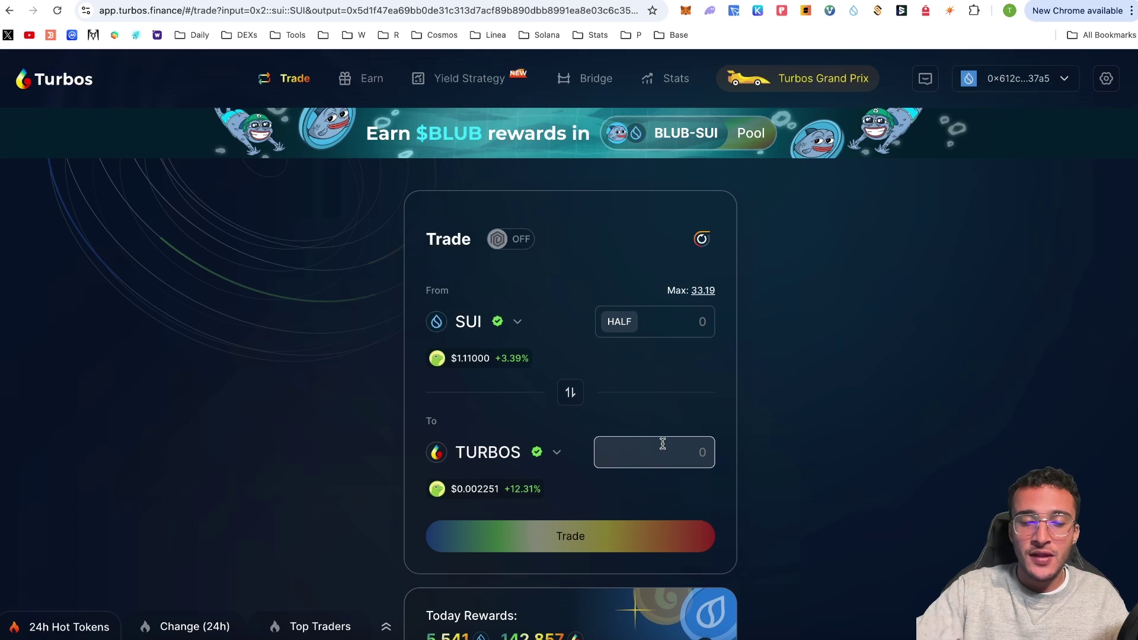
type("5000")
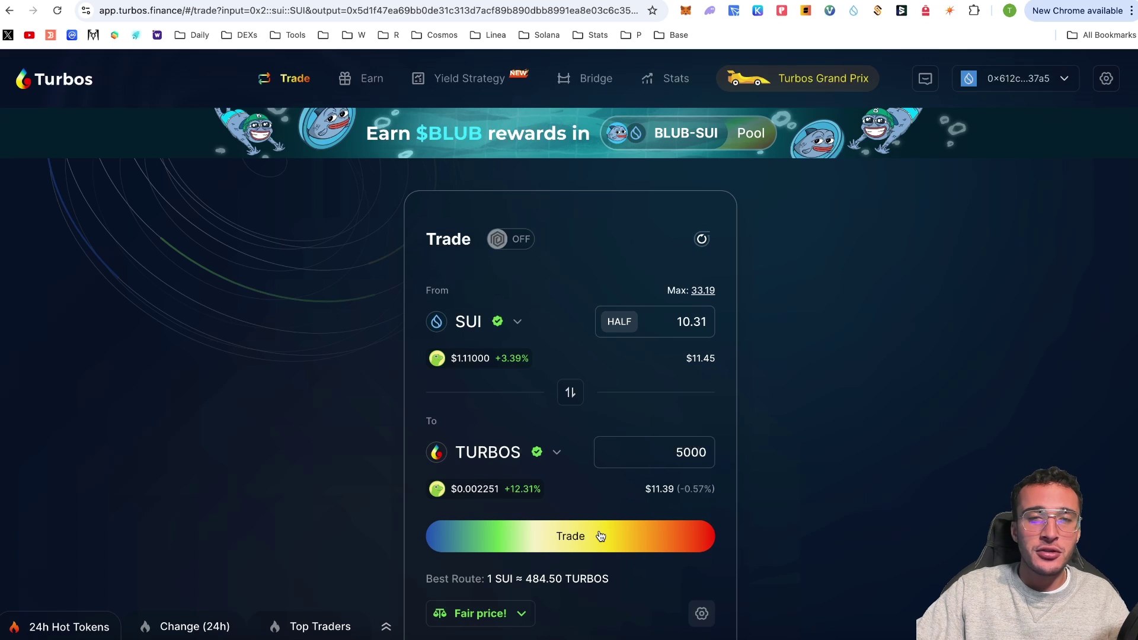
left_click(701, 452)
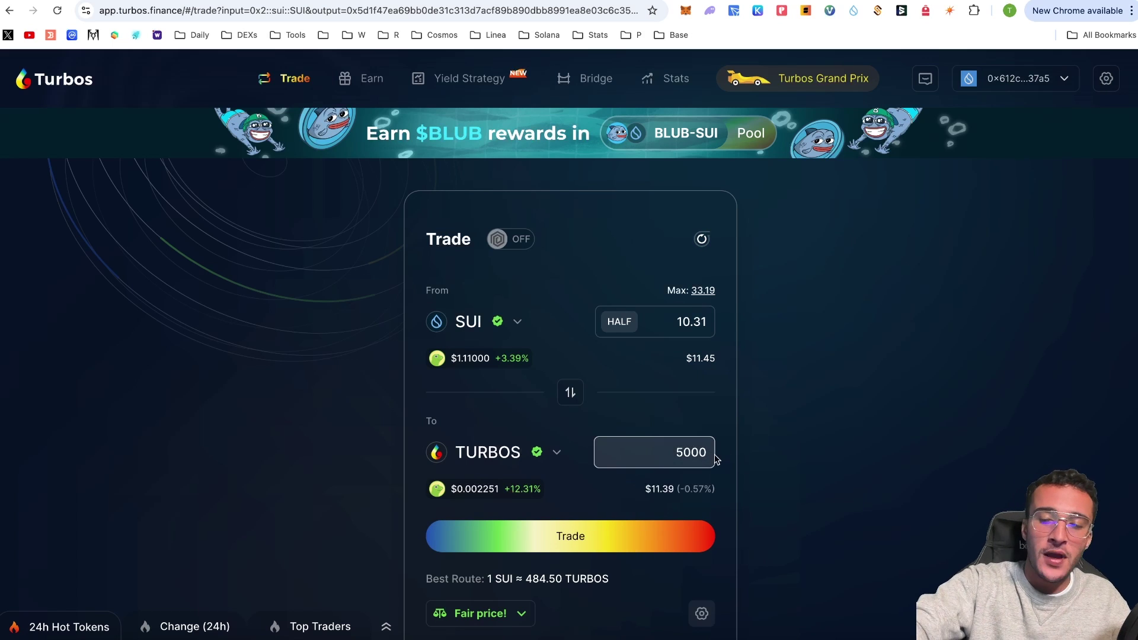
key("BackSpace")
type("1")
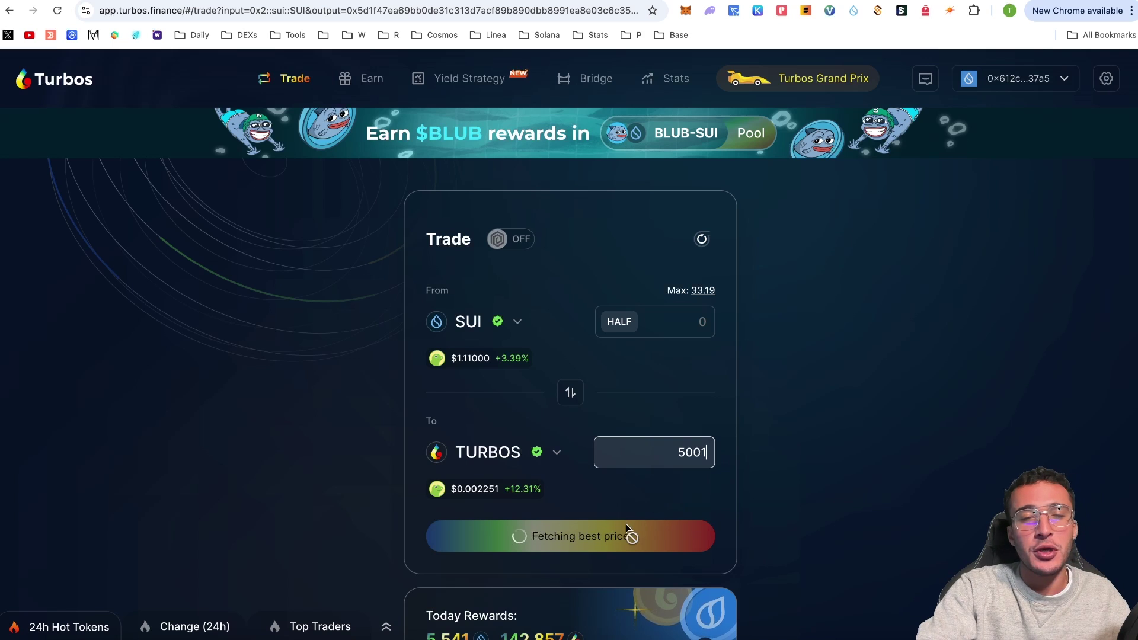
Submit the SUI-to-TURBOS trade, approve it in the Sui wallet, and close the success message.
left_click(617, 537)
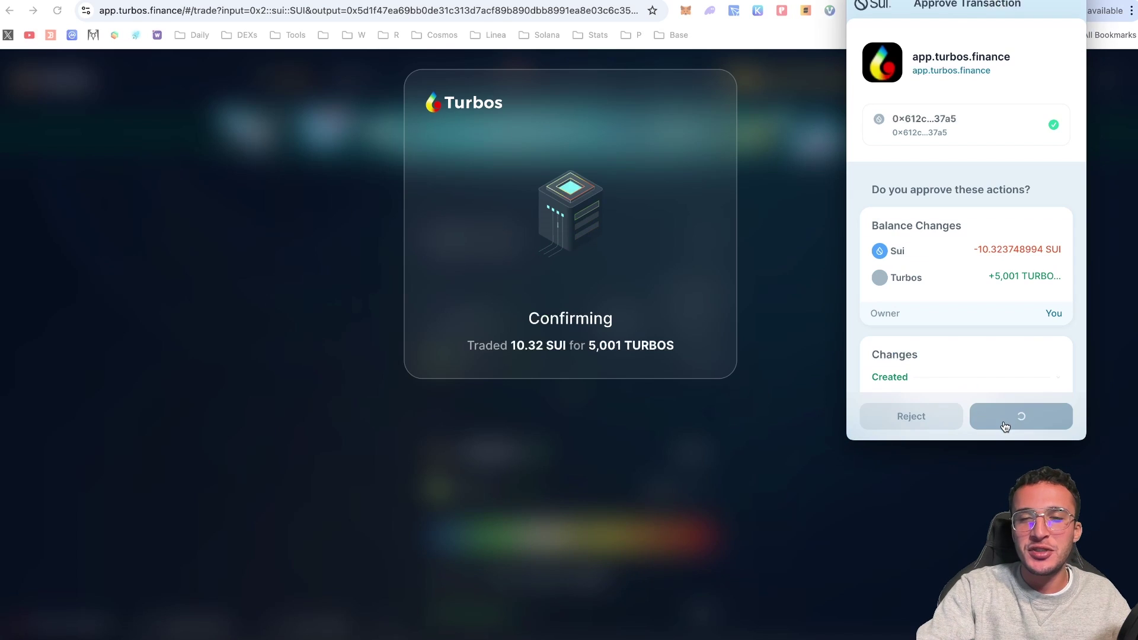
left_click(1005, 420)
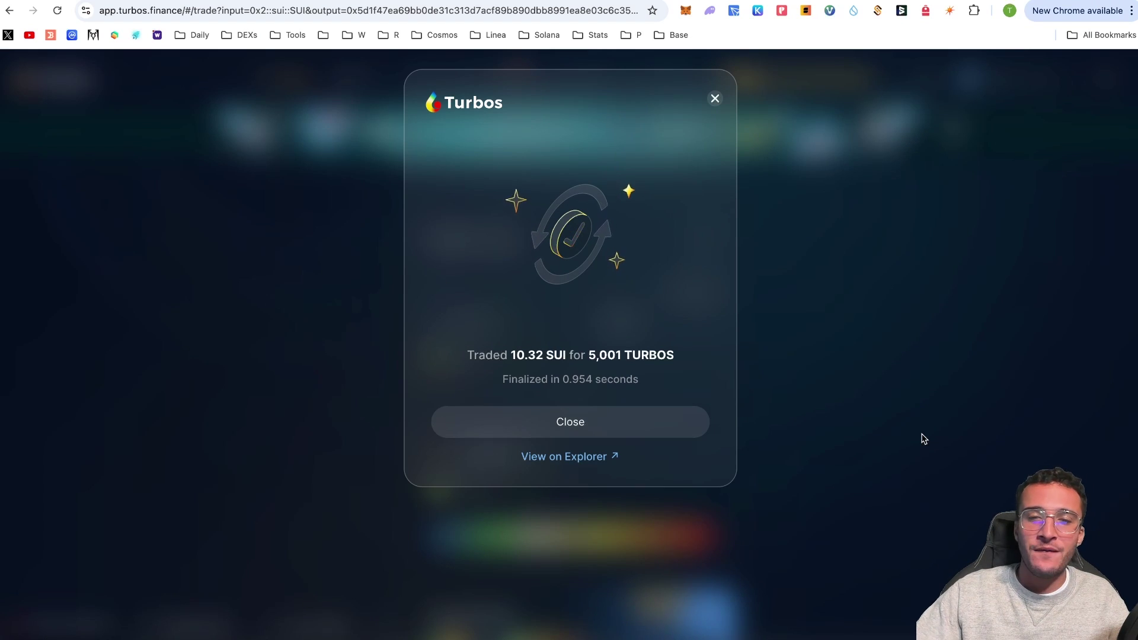
left_click(856, 294)
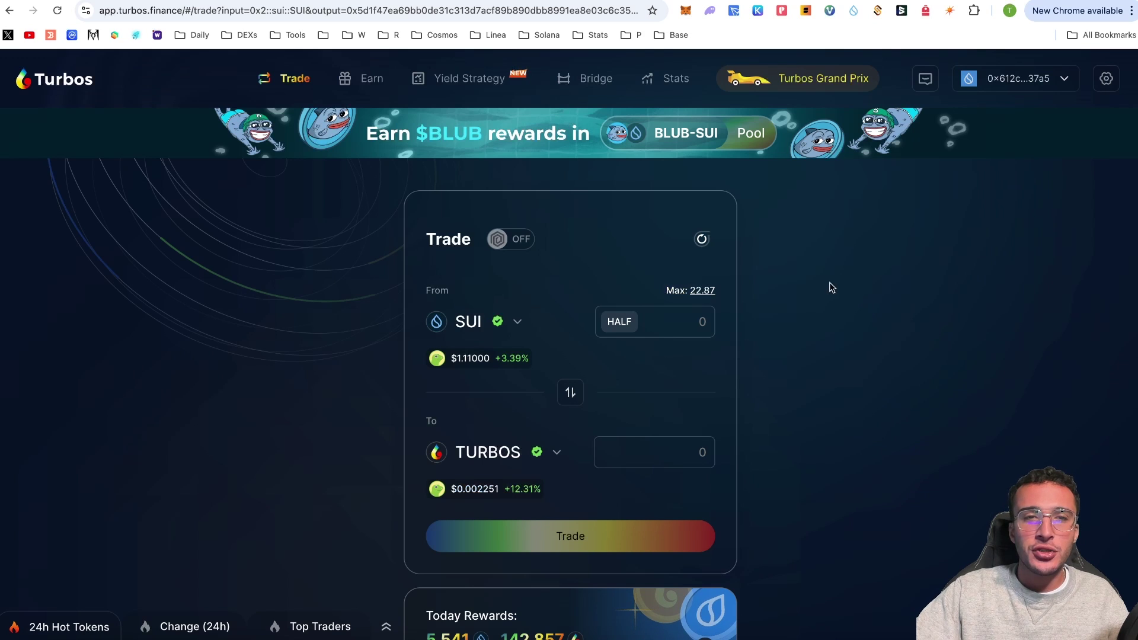
Join the Turbos Grand Prix race, approving the entry in the Sui wallet, with 5,001 $TURBOS held.
left_click(826, 83)
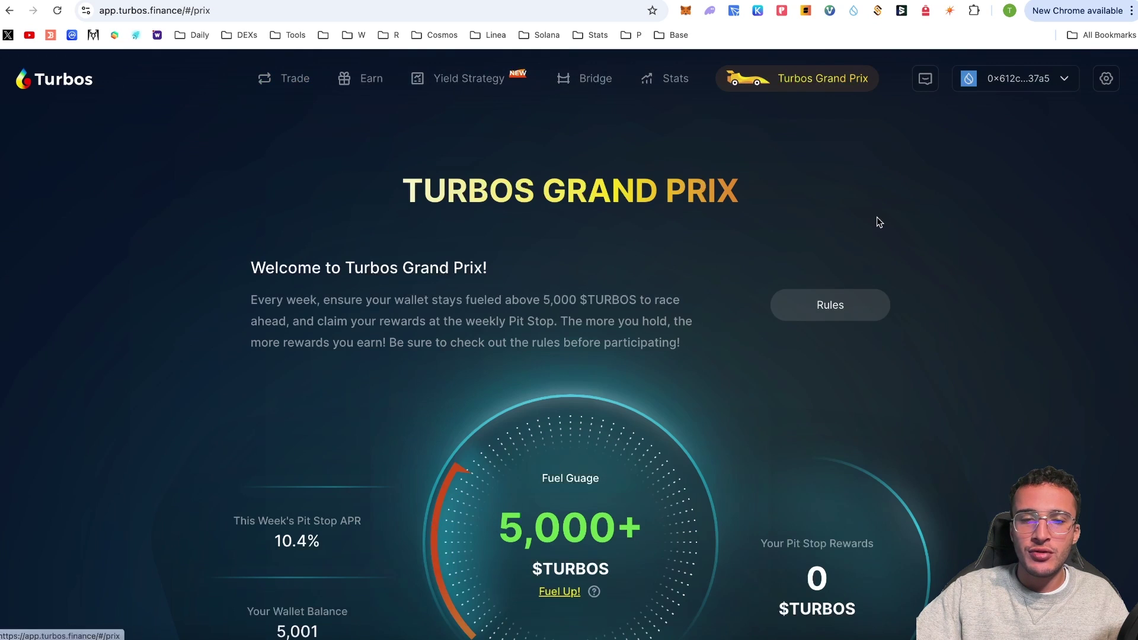
scroll(878, 219, "down", 4)
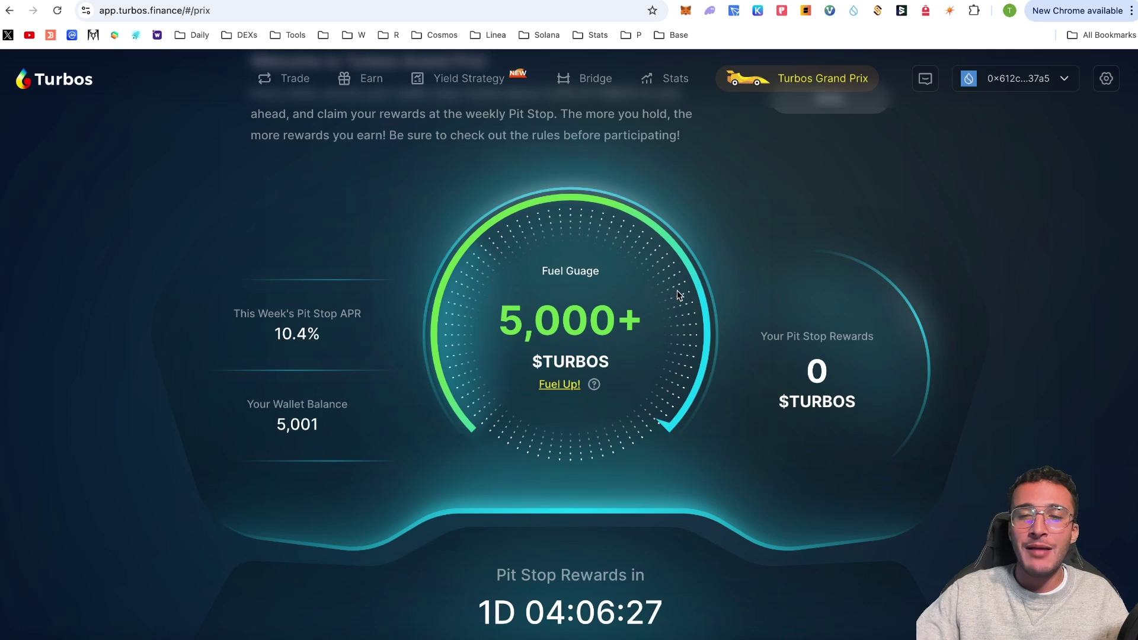
scroll(679, 295, "down", 5)
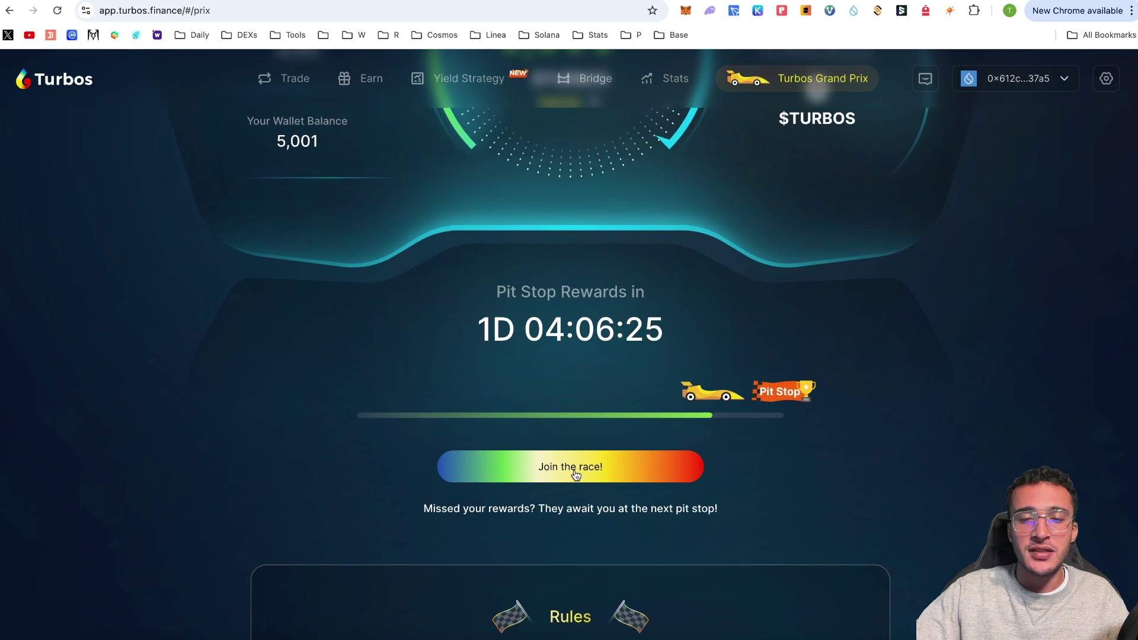
left_click(574, 469)
left_click(587, 336)
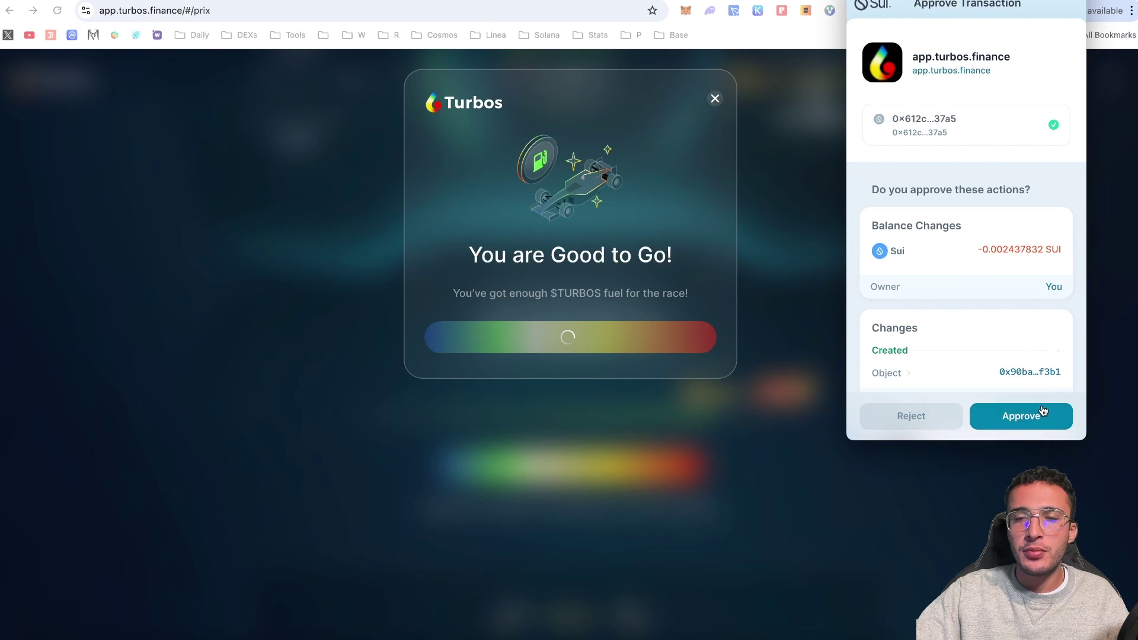
left_click(1042, 411)
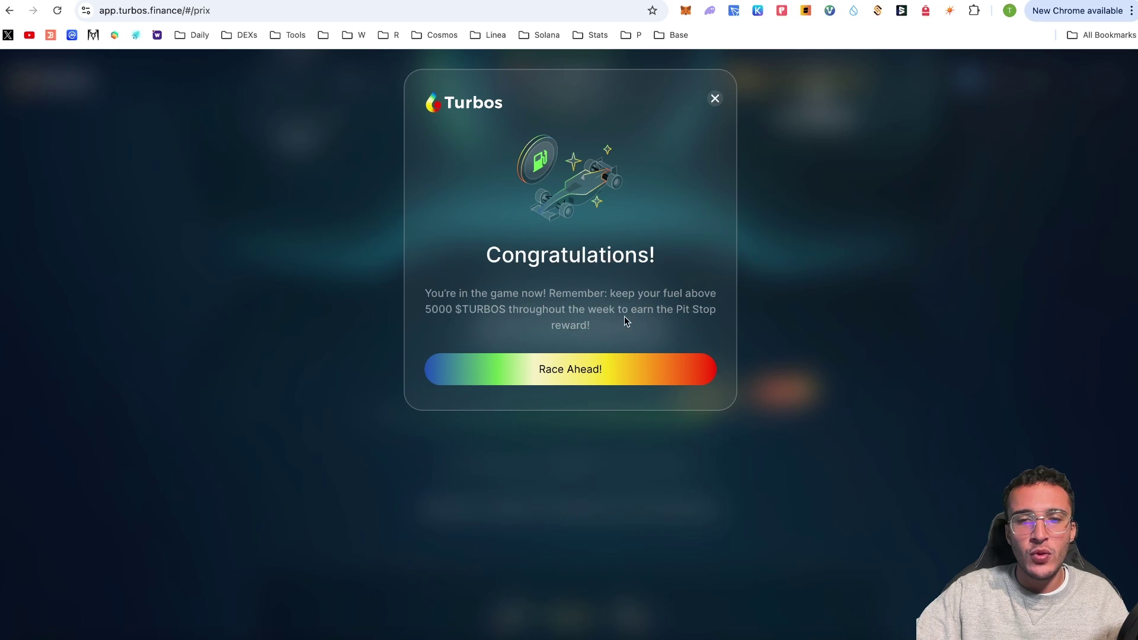
left_click(602, 379)
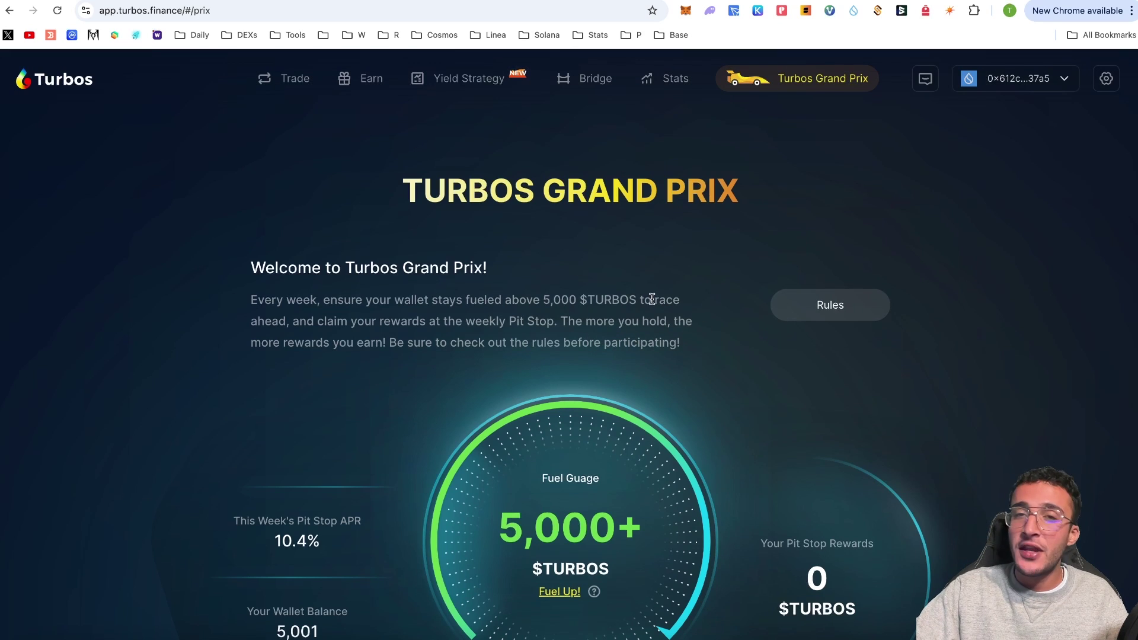
scroll(819, 342, "down", 5)
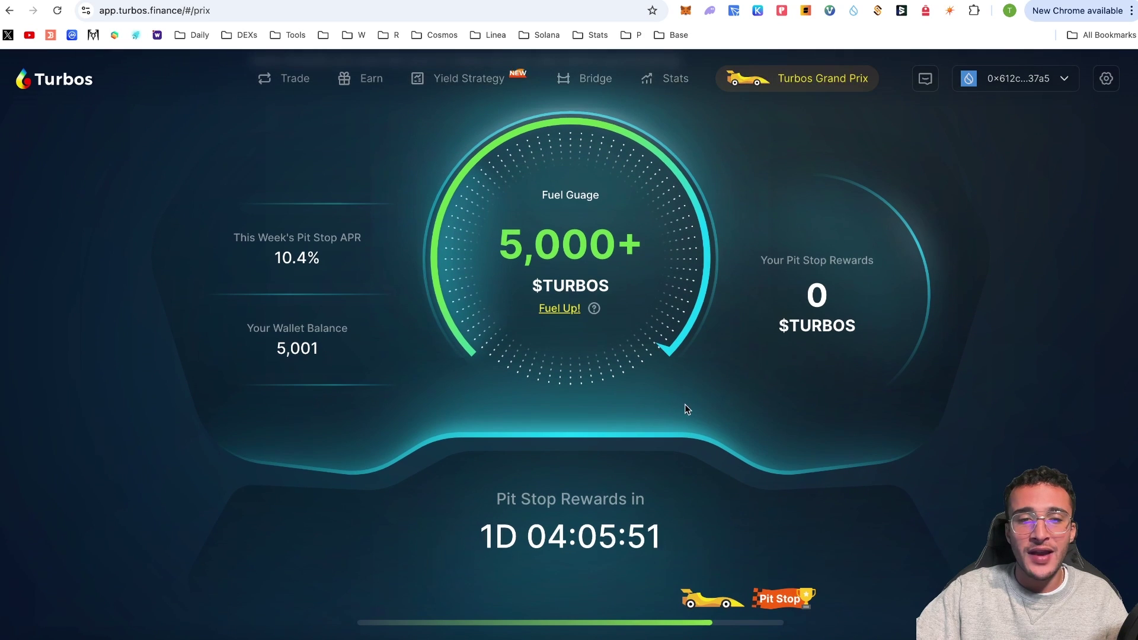
scroll(684, 408, "up", 5)
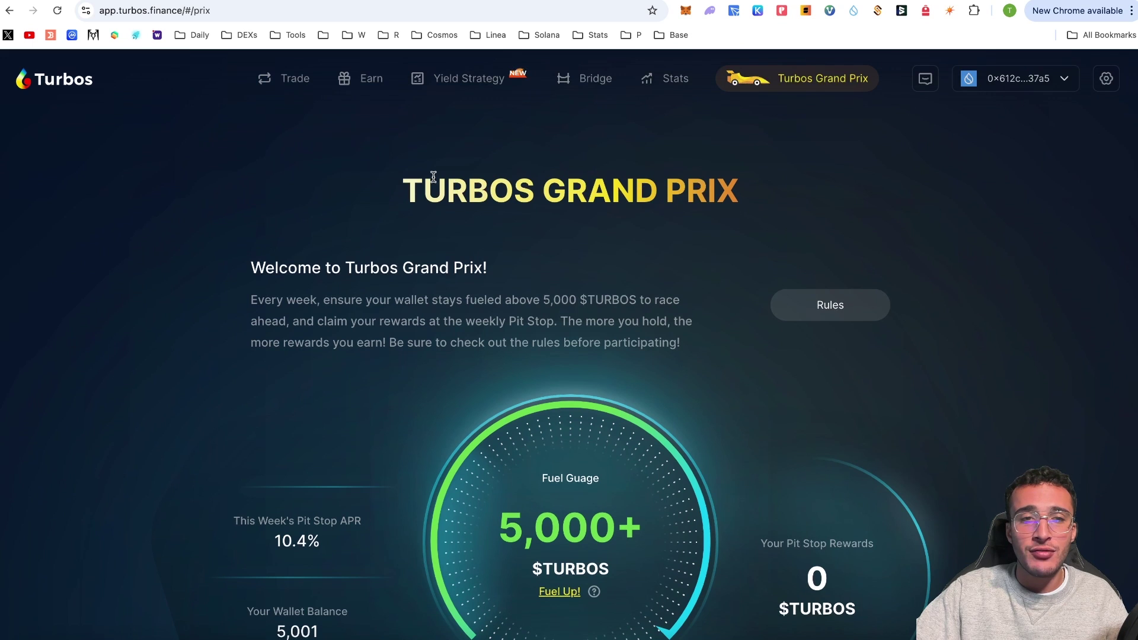
Reverse the trade to TURBOS→SUI with the full 5001 TURBOS balance, quoting 10.25 SUI.
left_click(281, 83)
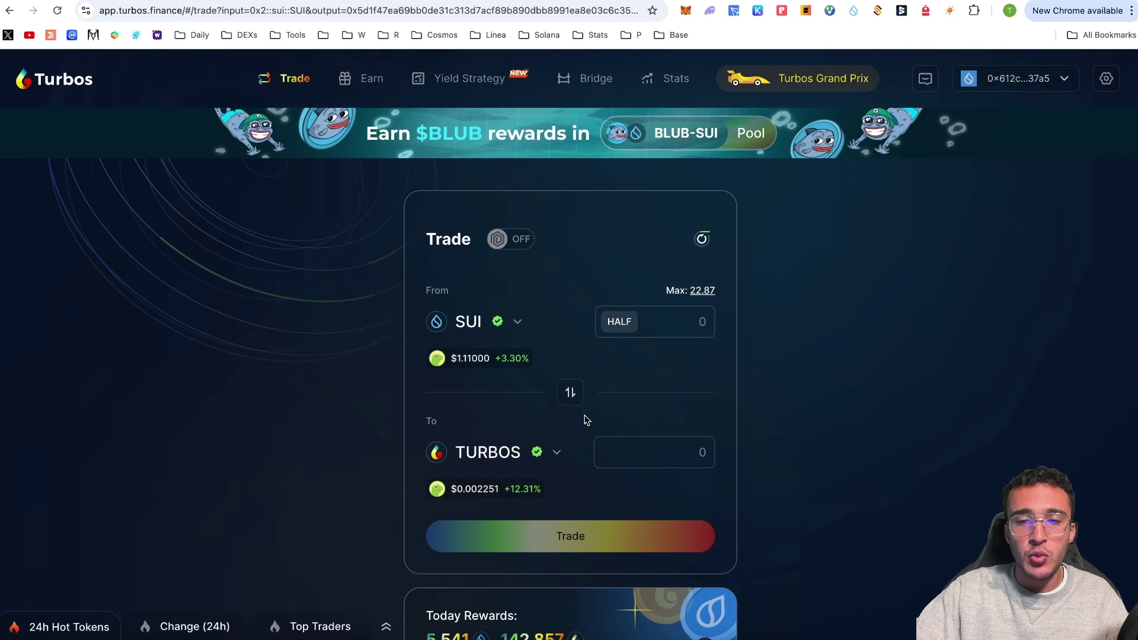
left_click(571, 394)
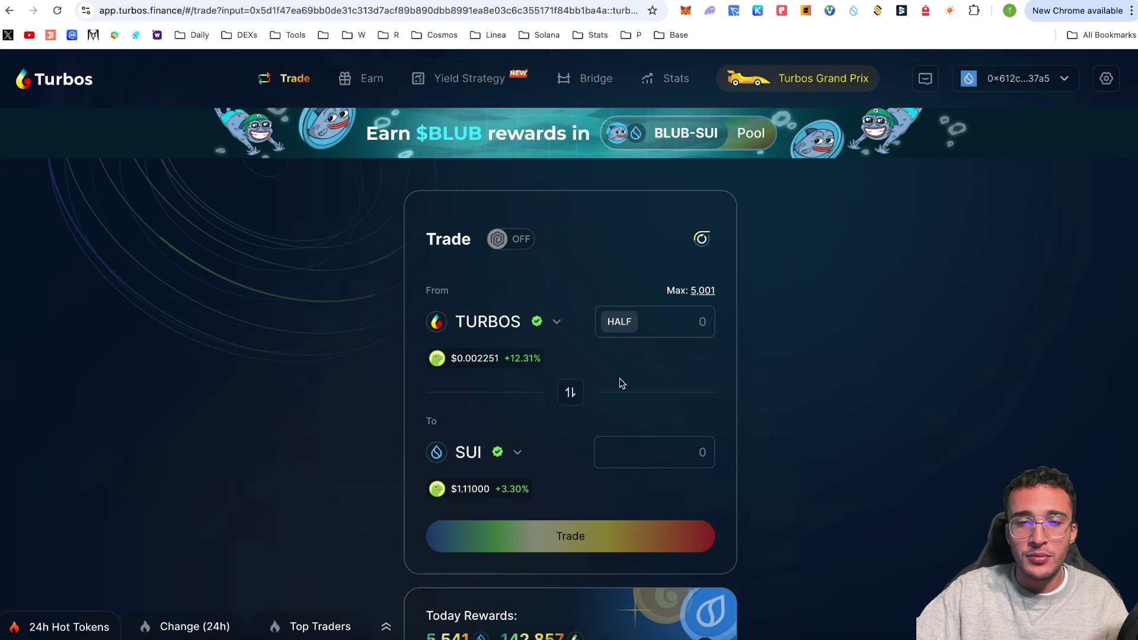
left_click(700, 290)
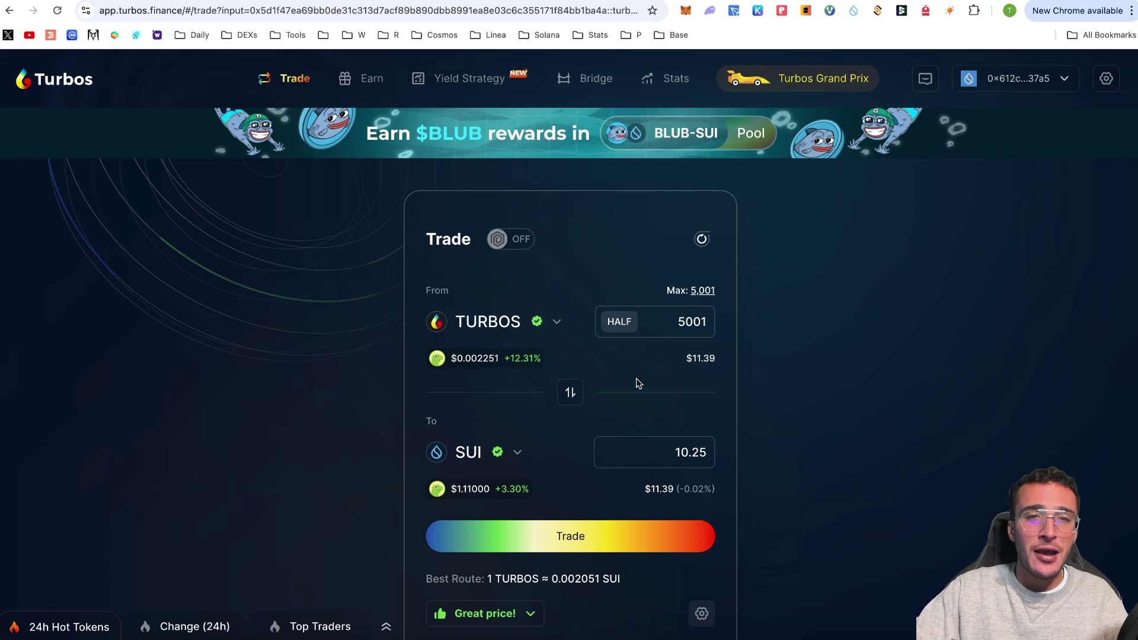
Browse the Earn pool cards and APRs, such as SUI / USDC at 299.75% and BLUB / SUI at 425.13%.
left_click(359, 83)
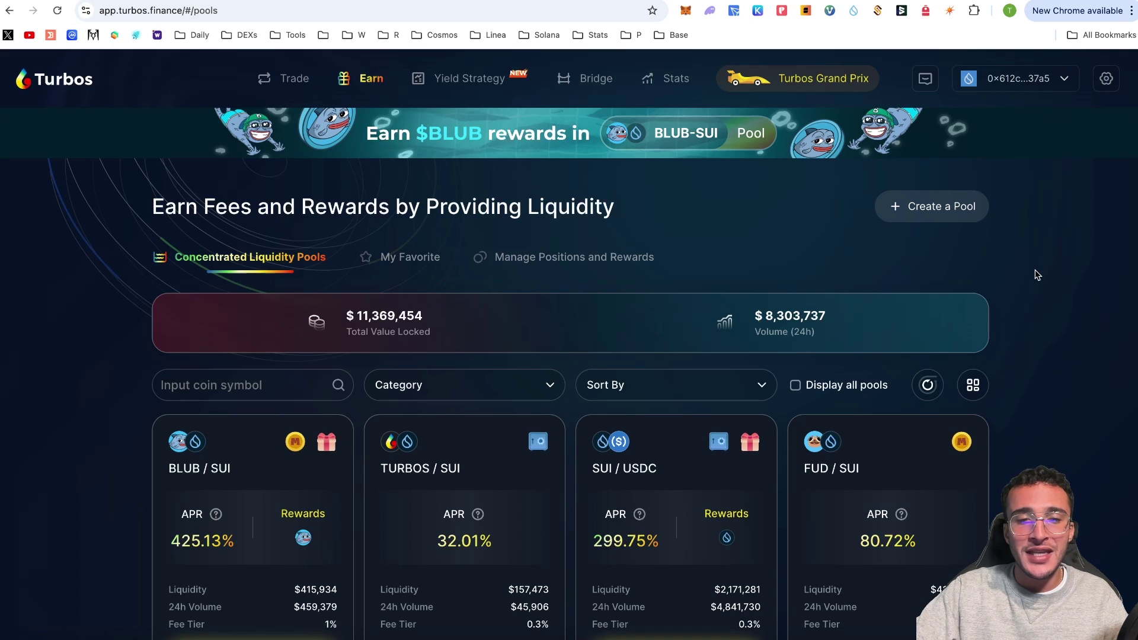
scroll(1038, 275, "down", 3)
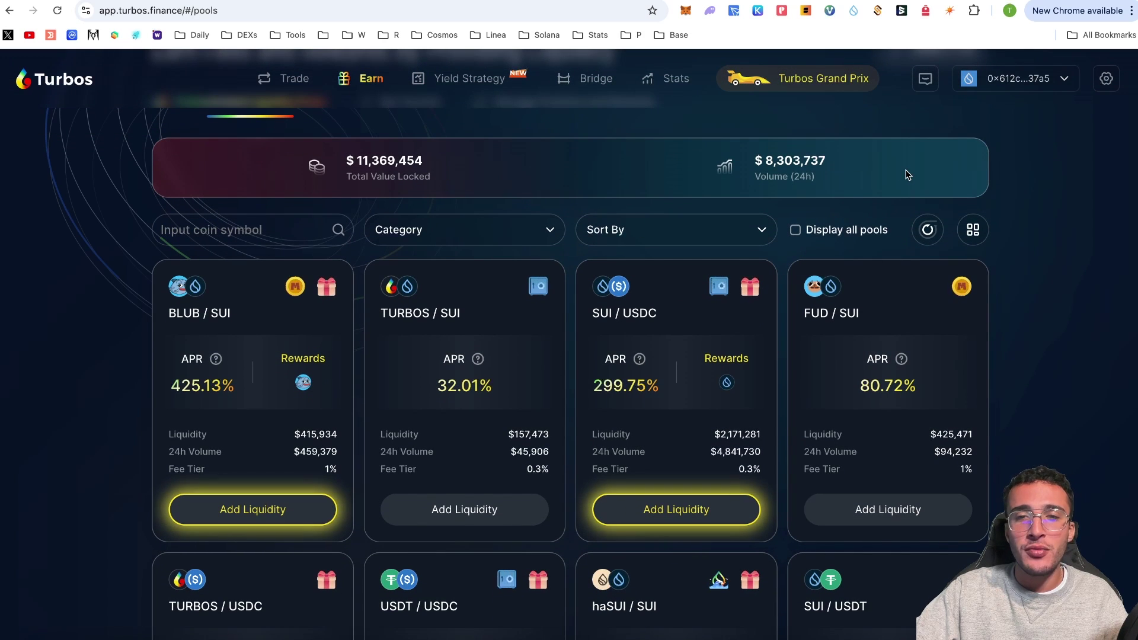
scroll(1082, 296, "down", 1)
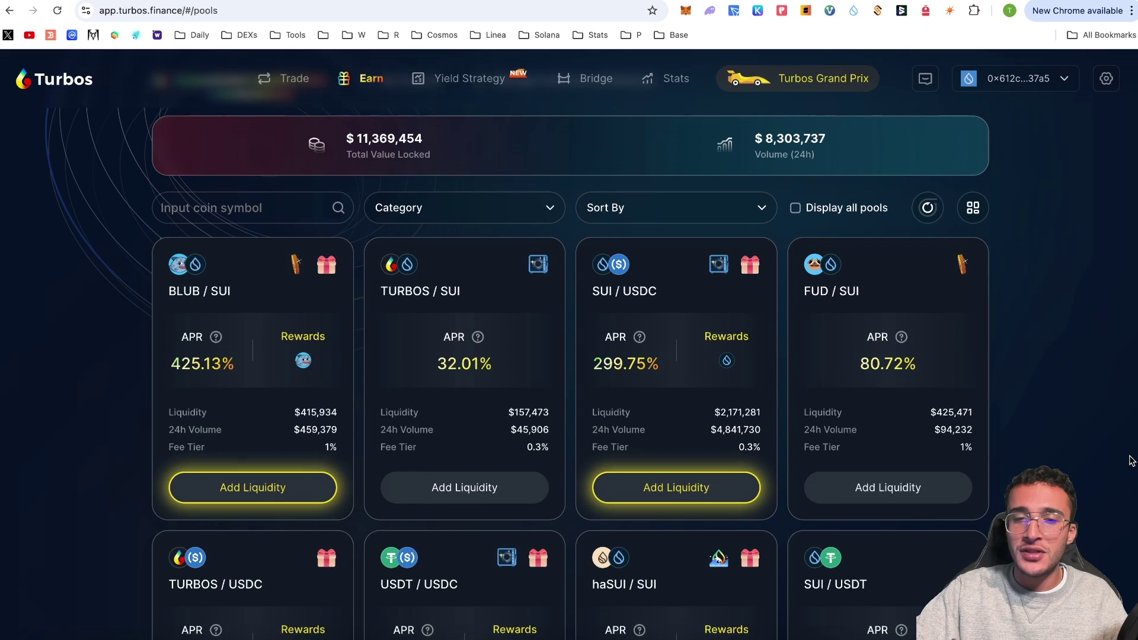
mouse_move(654, 385)
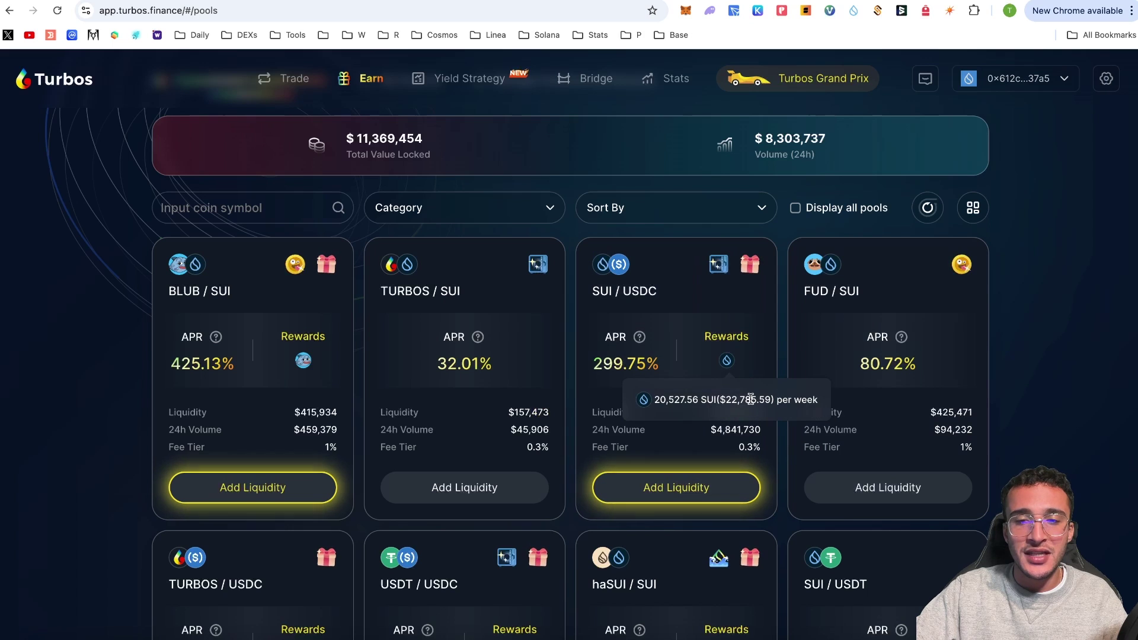
mouse_move(620, 368)
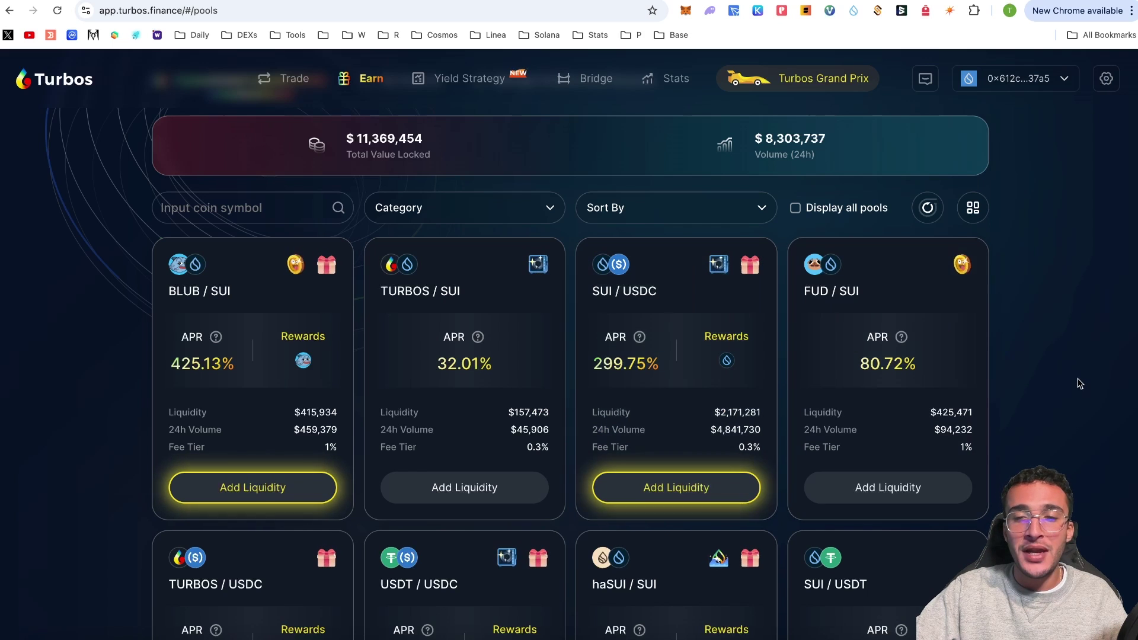
scroll(1078, 382, "down", 2)
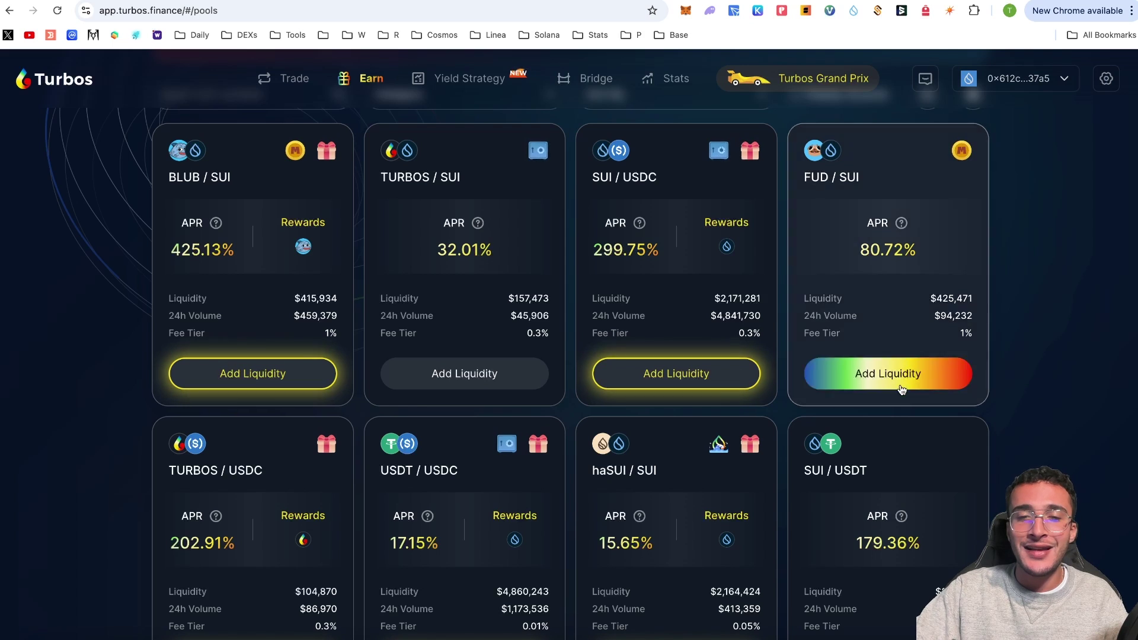
After viewing the SUI / USDC deposit page, set up a SUI-to-USDC swap on the Trade page.
left_click(687, 389)
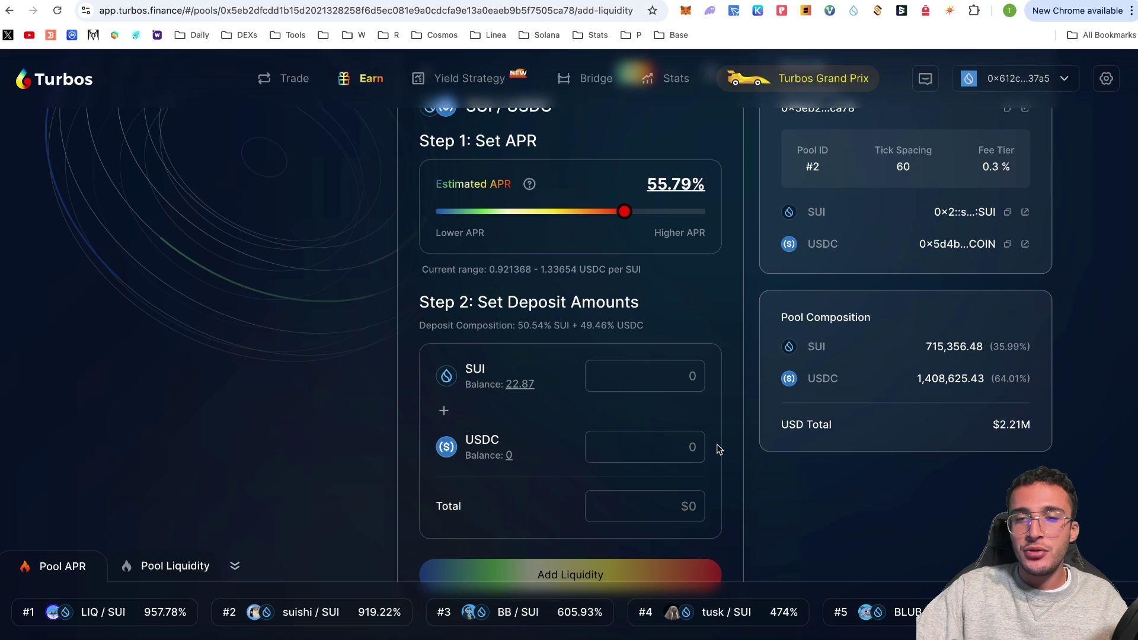
scroll(717, 443, "up", 2)
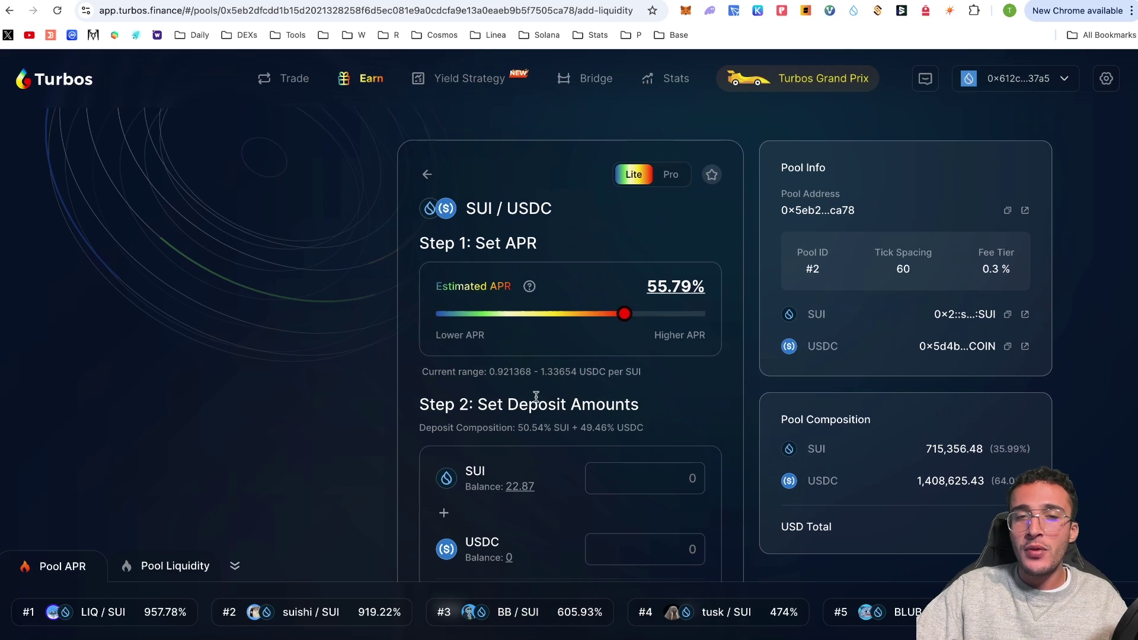
left_click(290, 80)
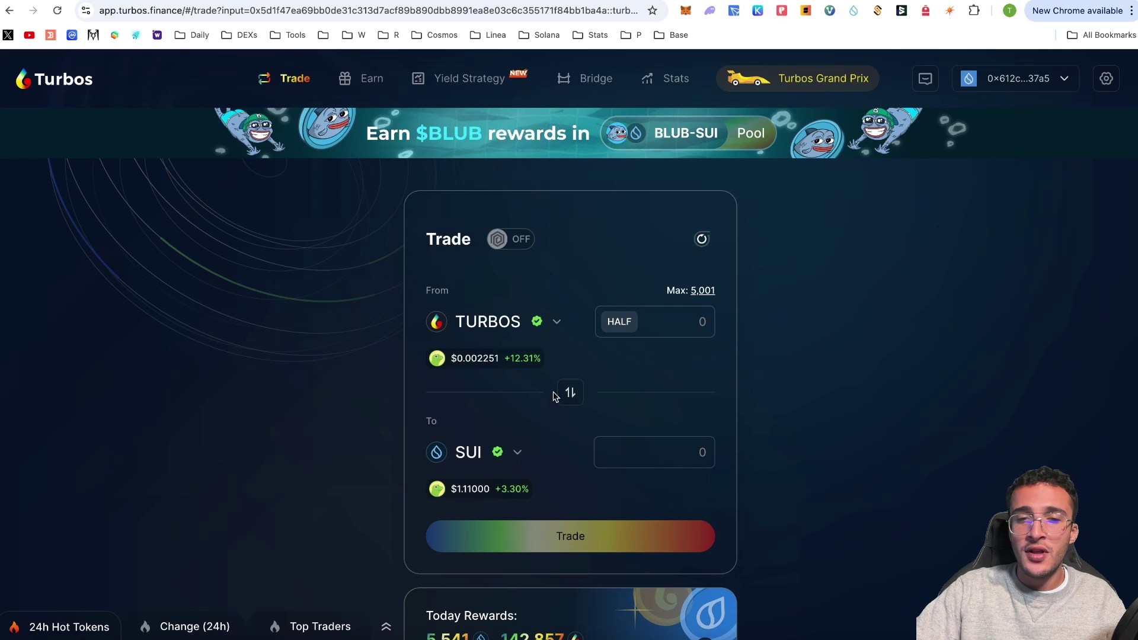
left_click(576, 398)
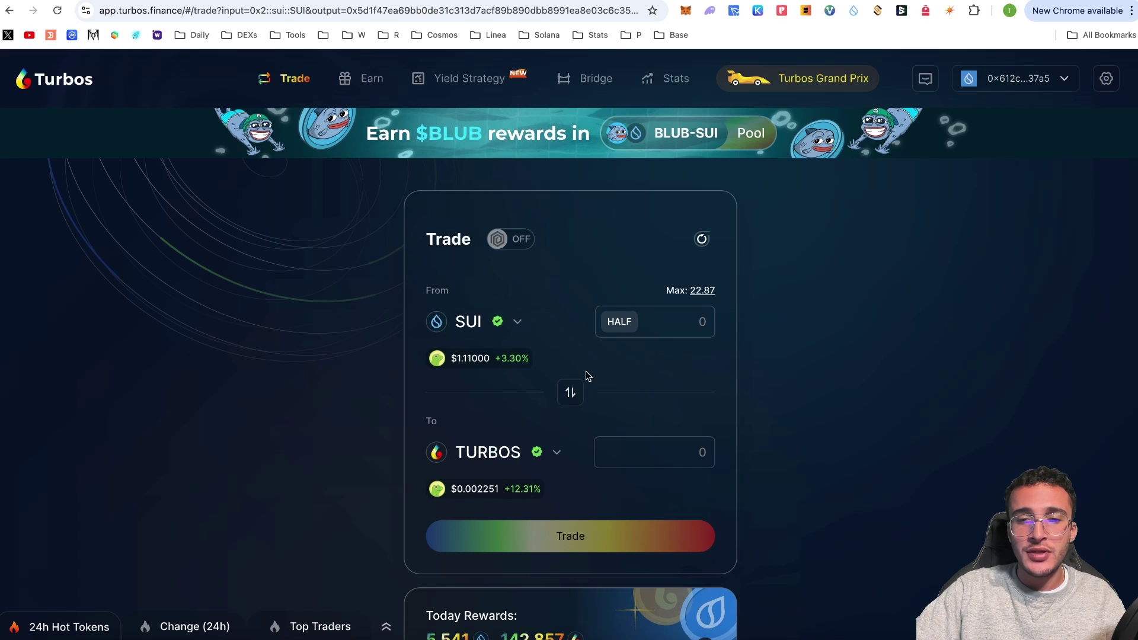
left_click(530, 454)
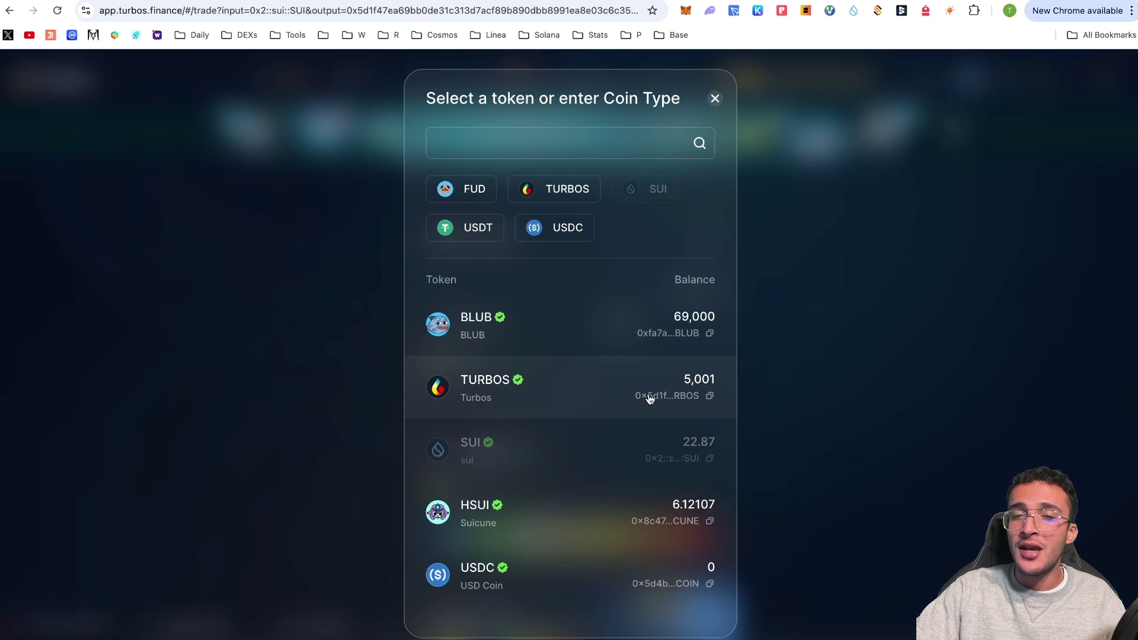
left_click(569, 230)
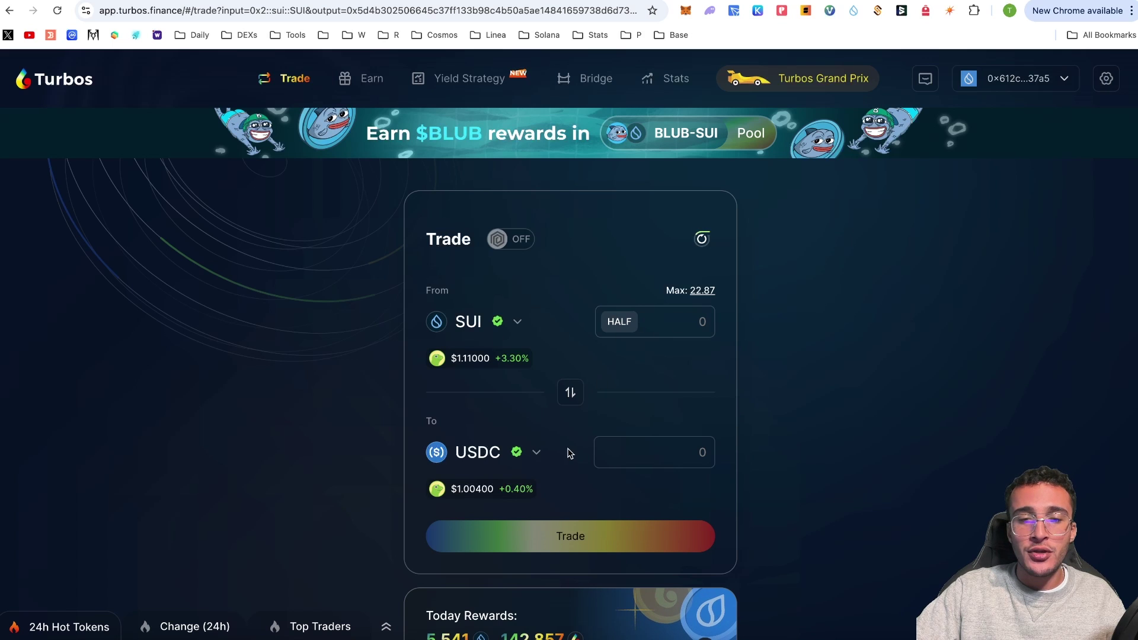
Swap 2.5 SUI for 2.76122 USDC, approving the trade in the Sui wallet.
left_click(699, 327)
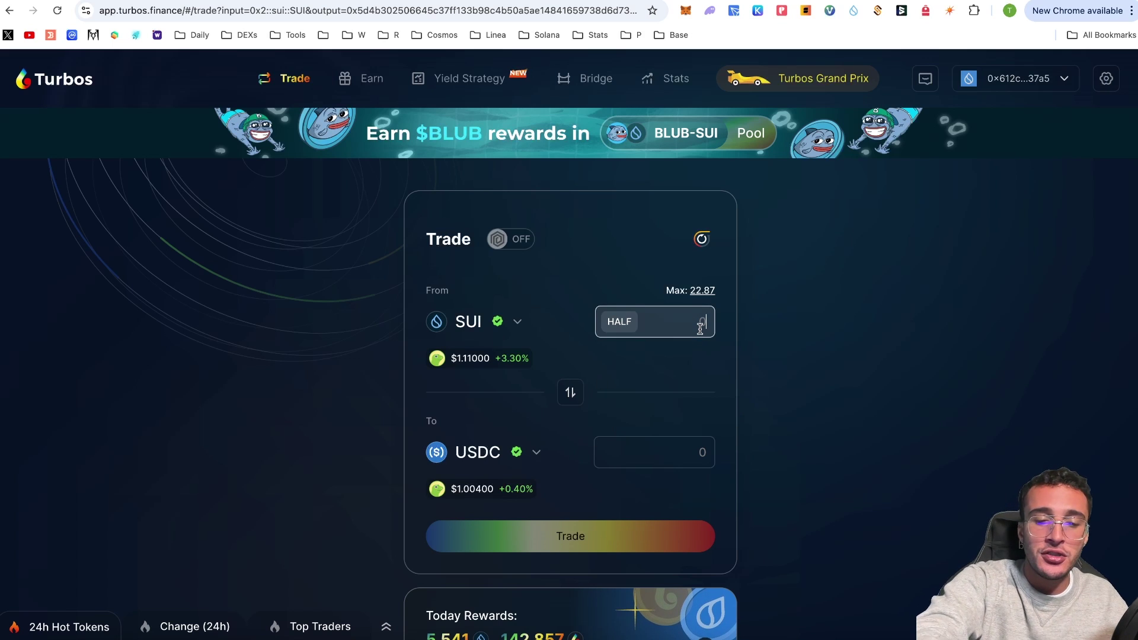
type("2.5")
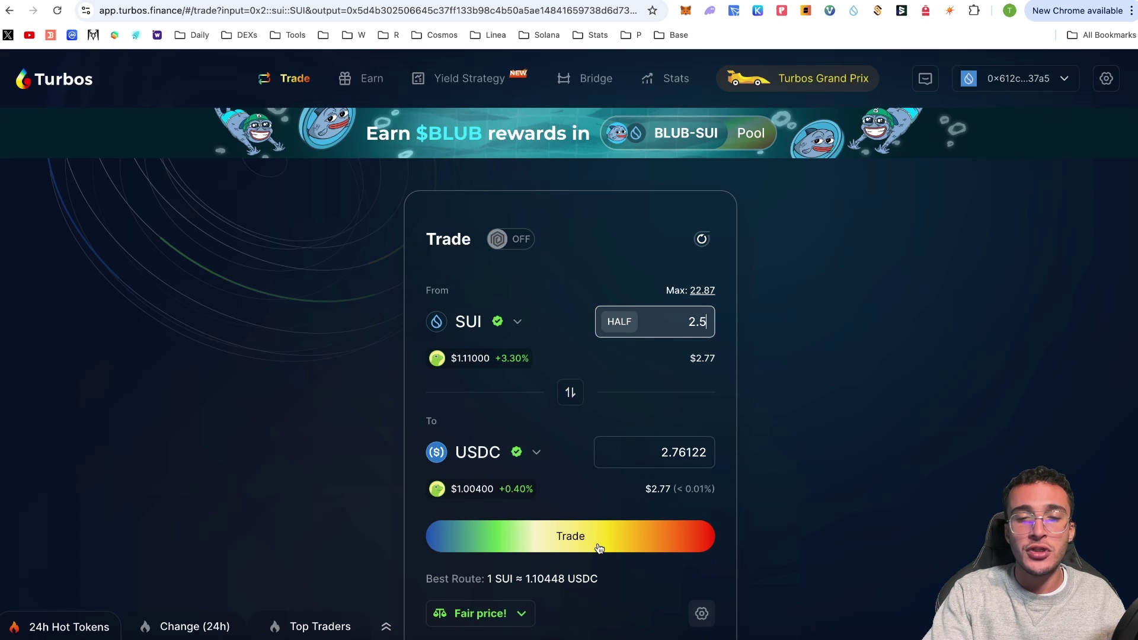
left_click(570, 544)
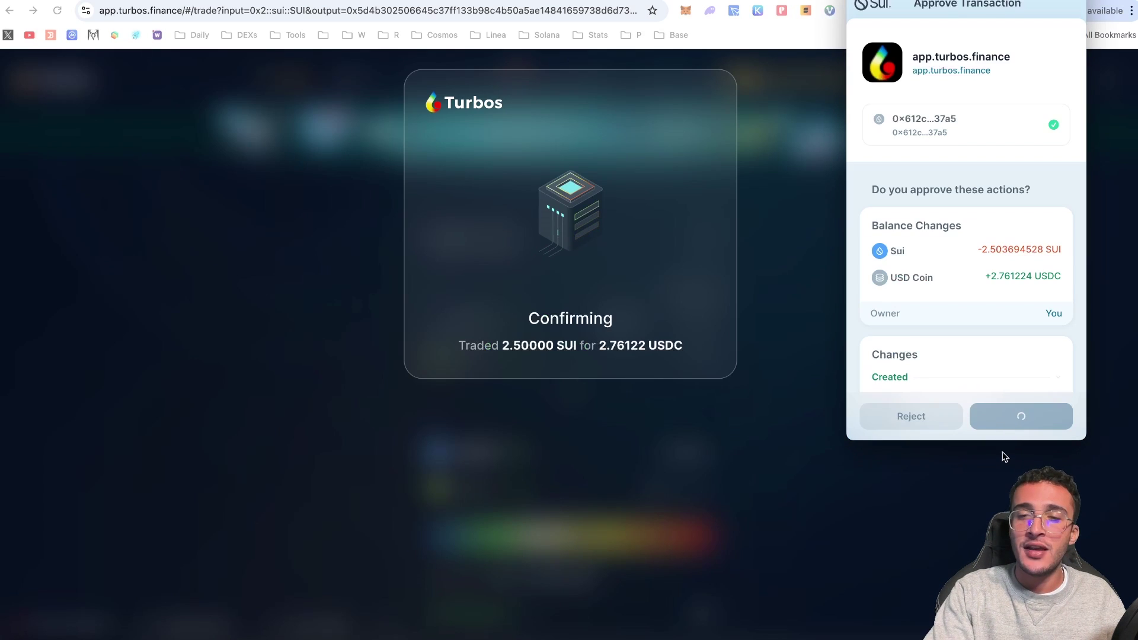
left_click(999, 417)
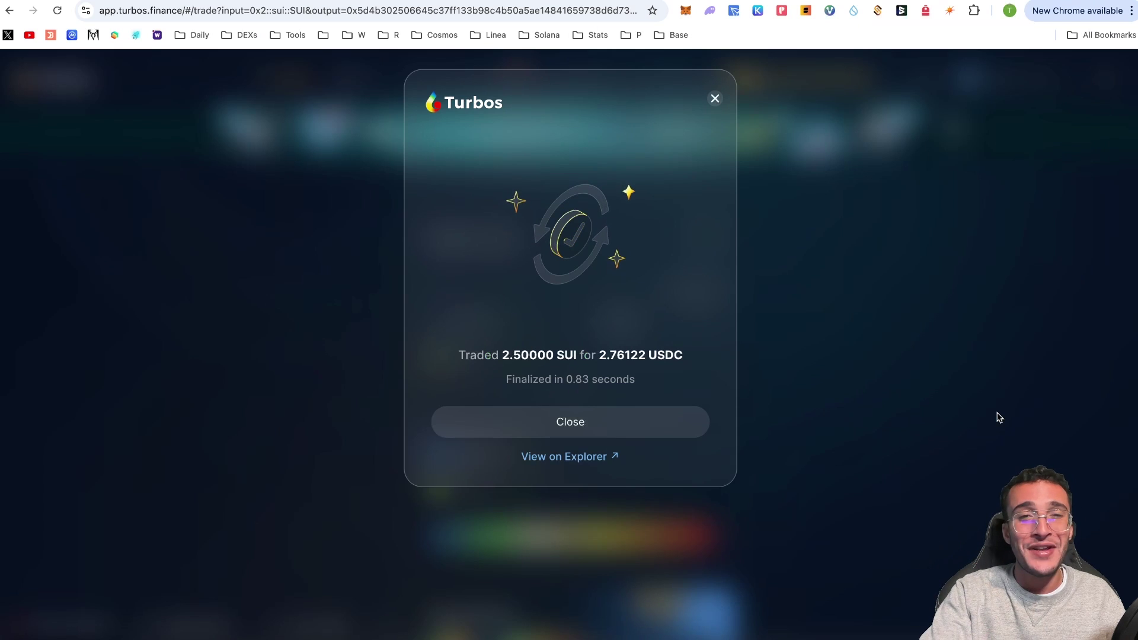
left_click(926, 386)
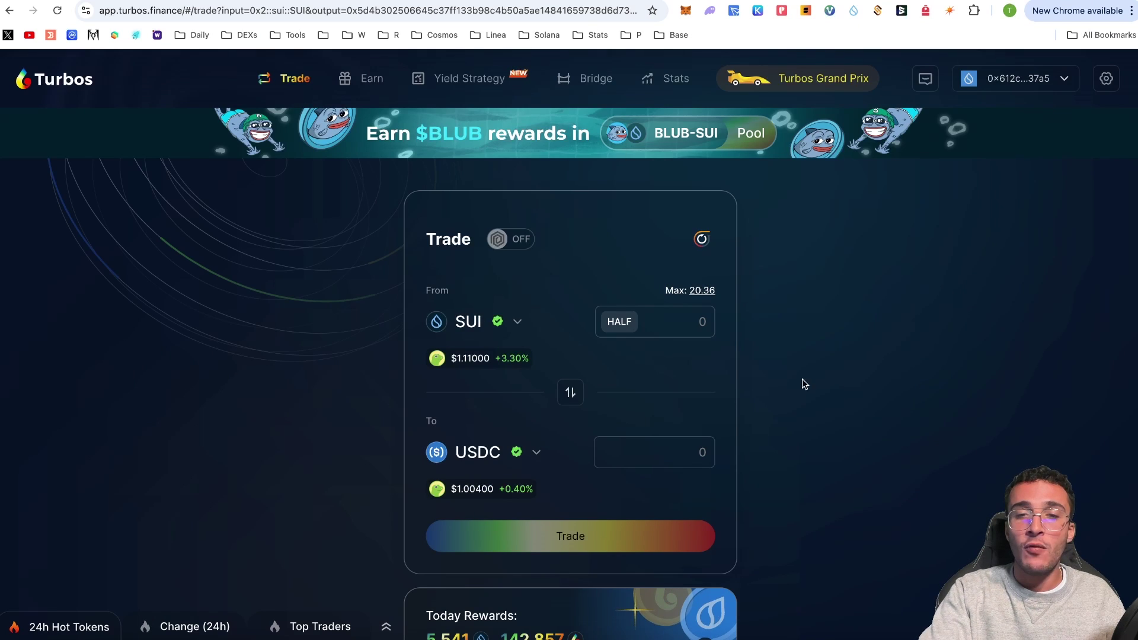
Deposit the whole USDC balance with matching SUI into the SUI/USDC pool and approve it in the wallet.
left_click(372, 78)
scroll(704, 362, "down", 2)
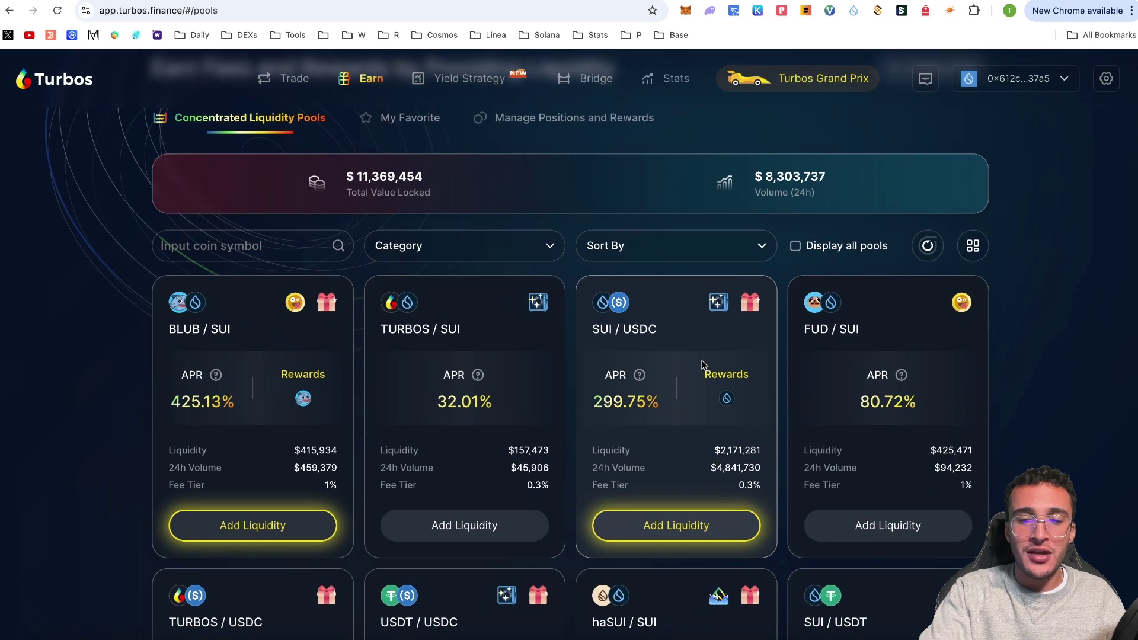
left_click(707, 528)
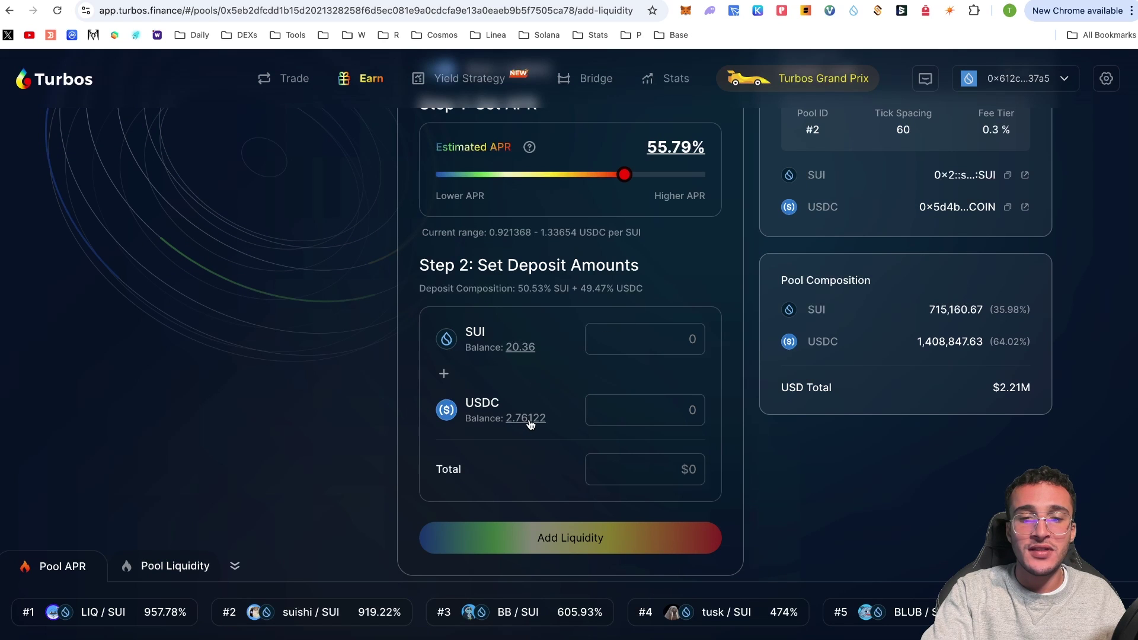
left_click(527, 419)
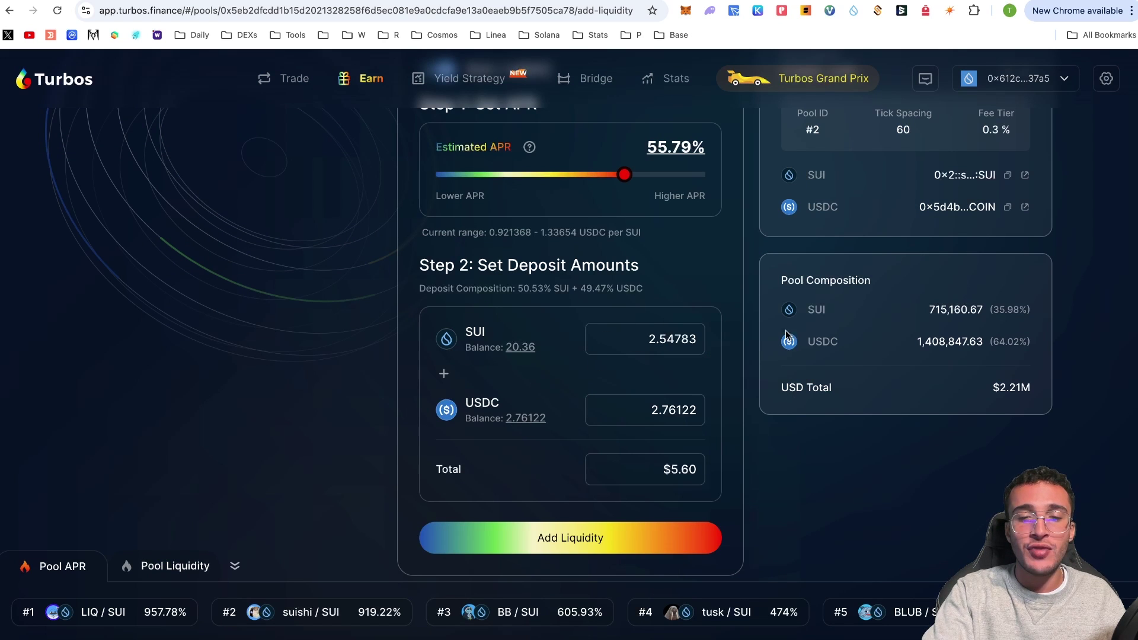
left_click(649, 542)
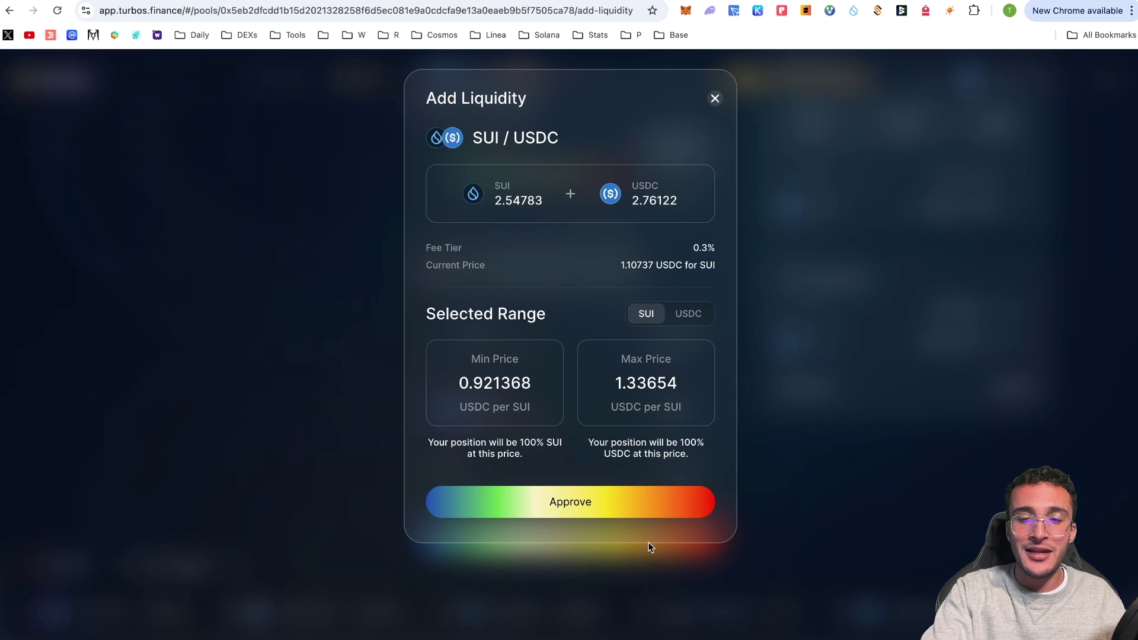
left_click(602, 509)
left_click(1016, 412)
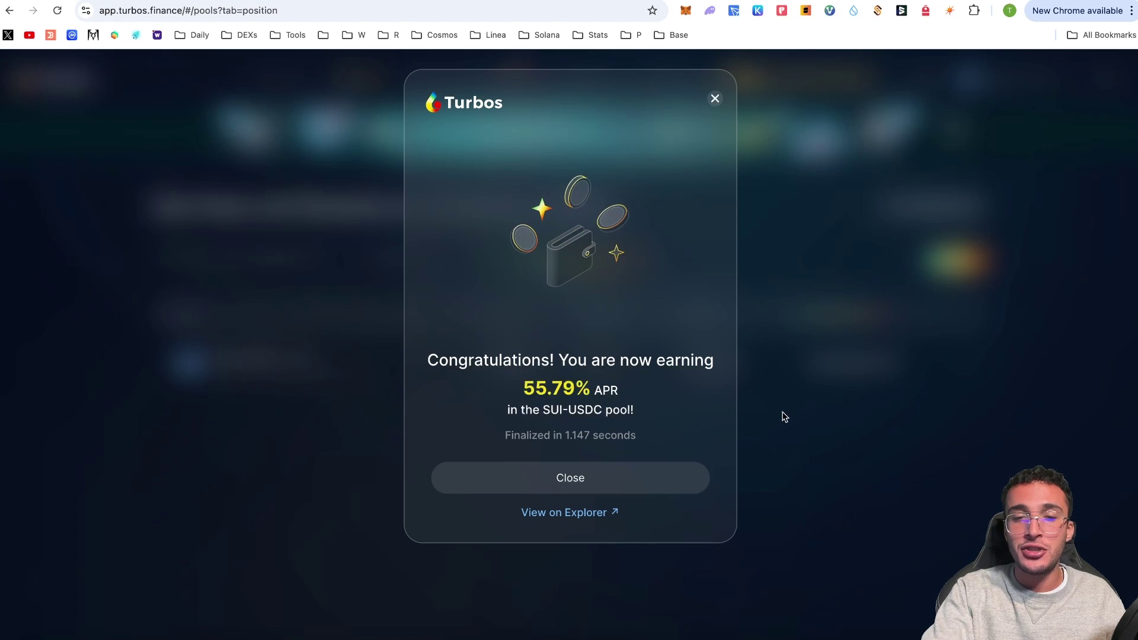
Dismiss the earning confirmation and review the $5.60496 SUI/USDC position's liquidity and price range.
left_click(782, 417)
left_click(759, 355)
scroll(759, 355, "down", 2)
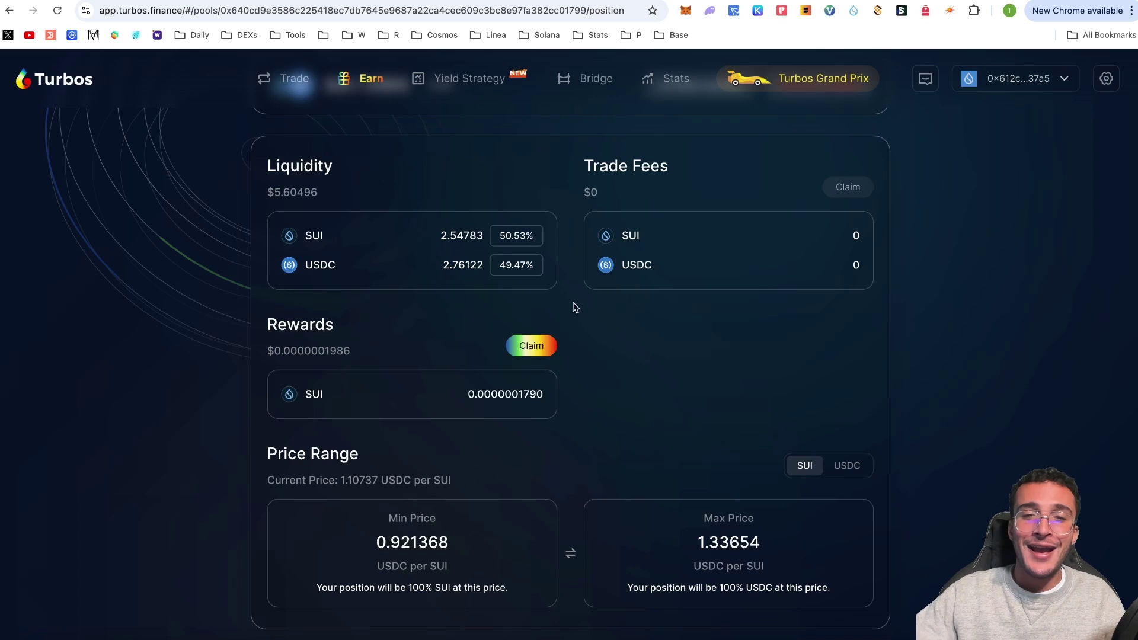
scroll(589, 236, "up", 3)
Join the SUI/USDC strategy from the yield strategy vaults page.
left_click(472, 79)
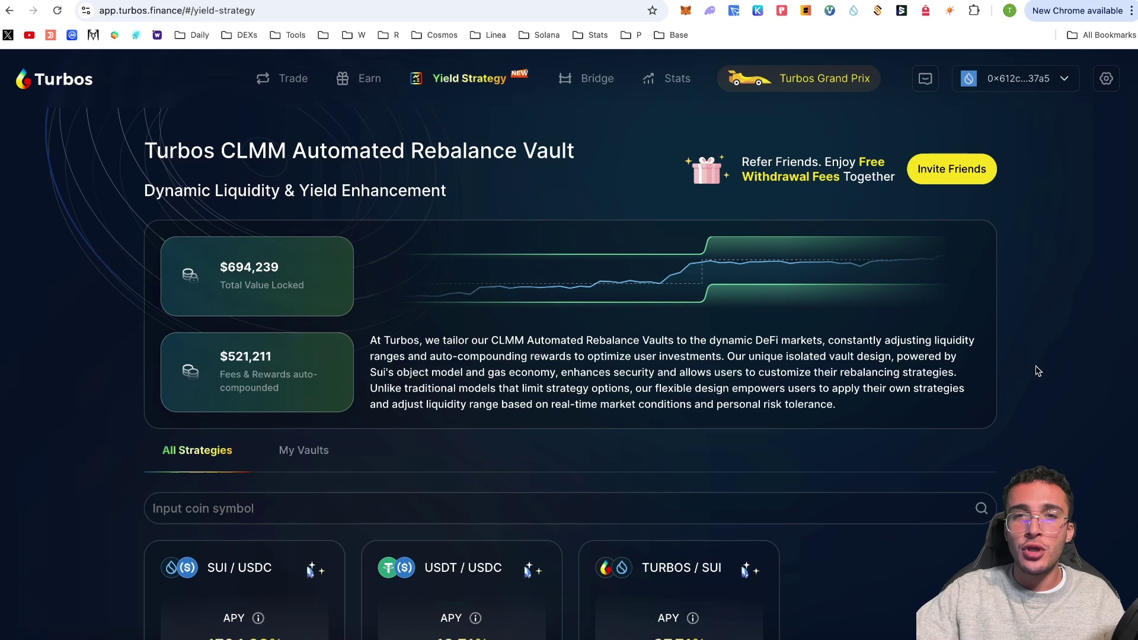
scroll(1081, 370, "down", 1)
scroll(1081, 370, "down", 3)
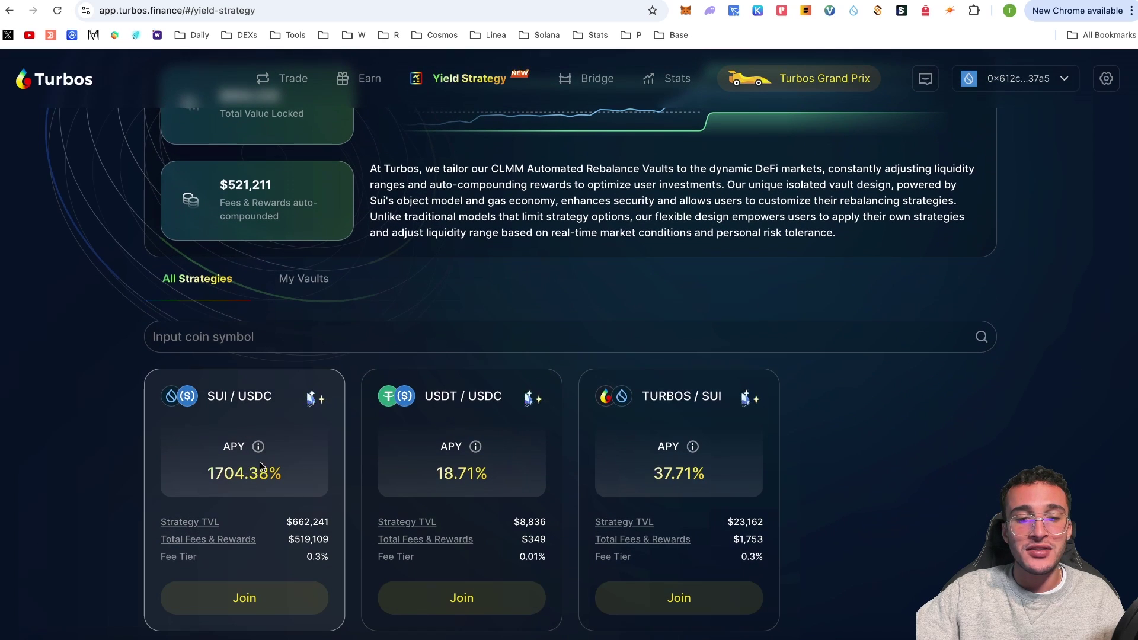
mouse_move(260, 454)
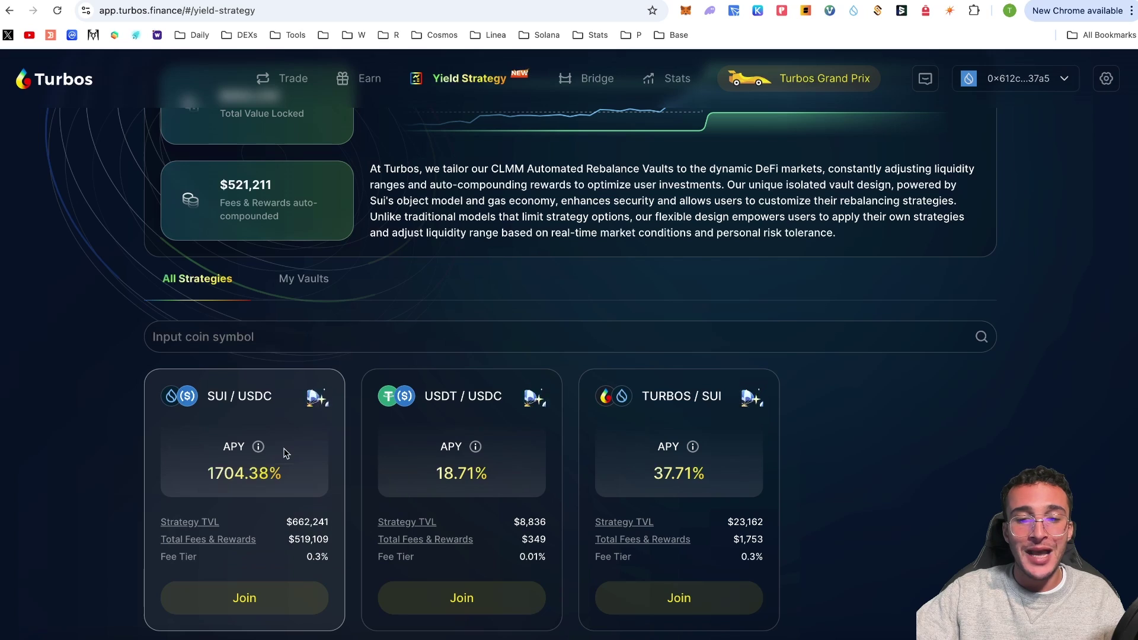
left_click(263, 599)
Try the Yield Chasers range, then settle on DeFi Pros at 93.42% estimated APY.
scroll(551, 286, "down", 3)
scroll(551, 286, "down", 1)
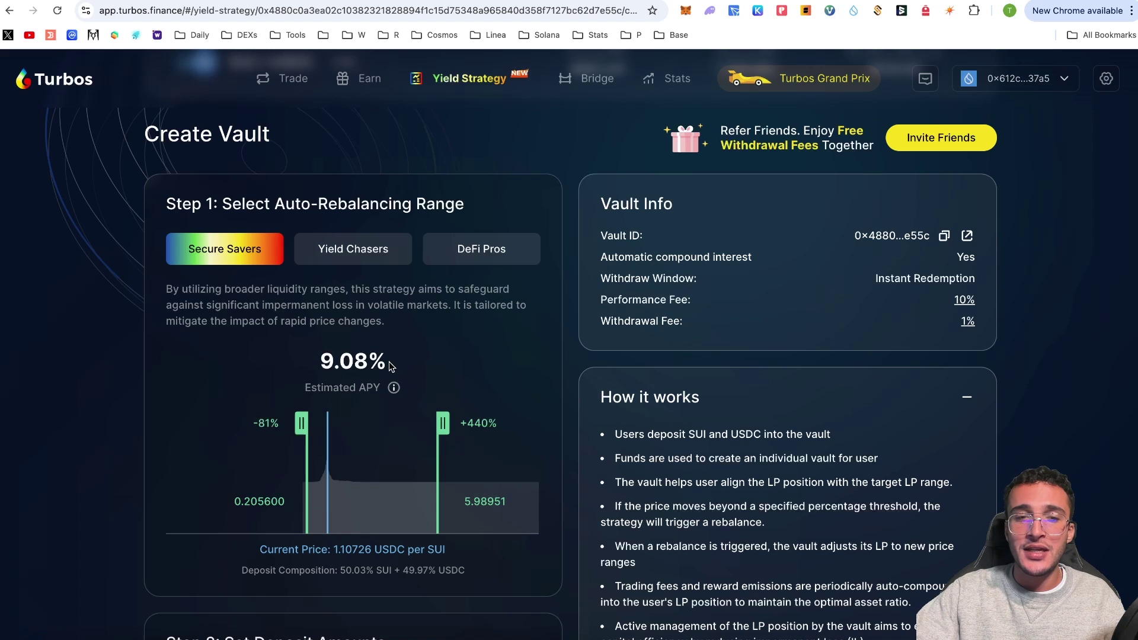
left_click(363, 259)
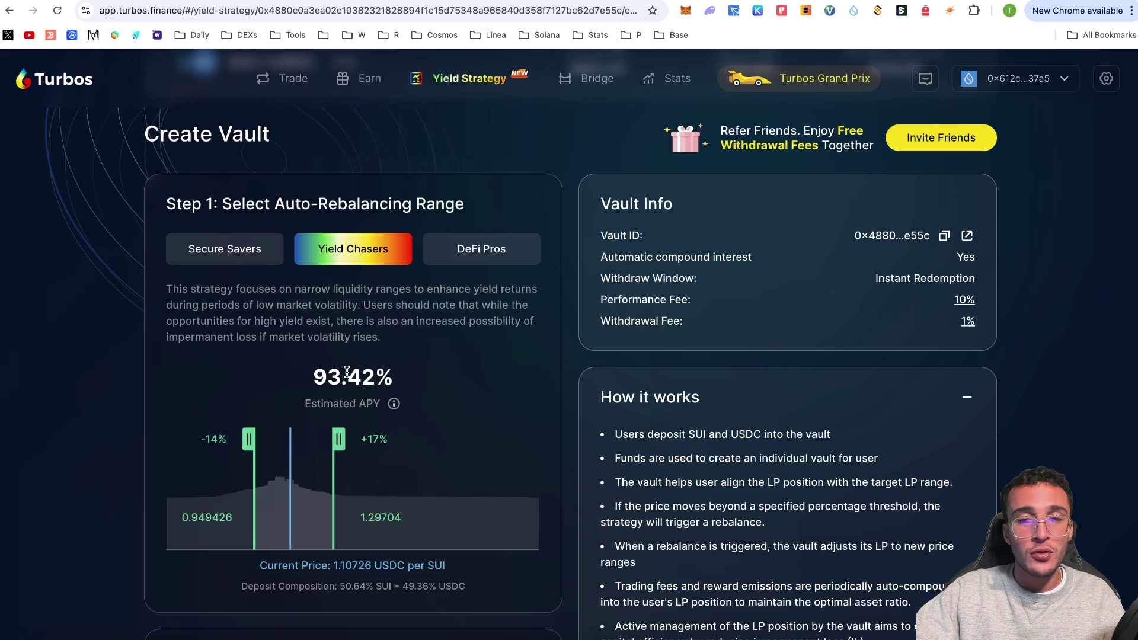
left_click(495, 250)
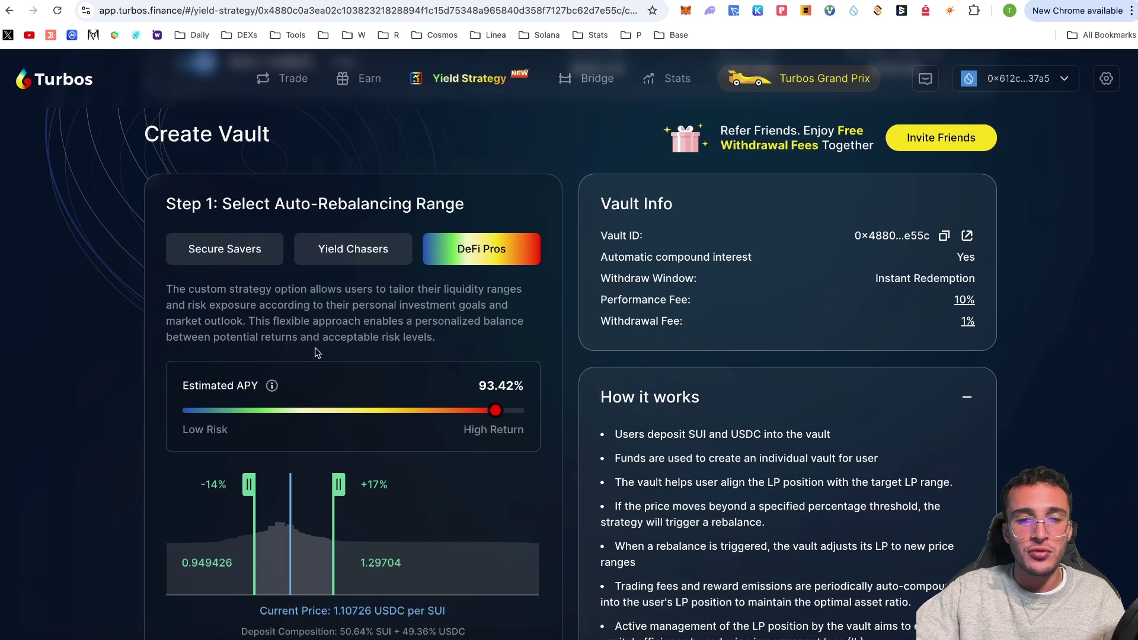
scroll(481, 349, "down", 6)
scroll(664, 333, "down", 3)
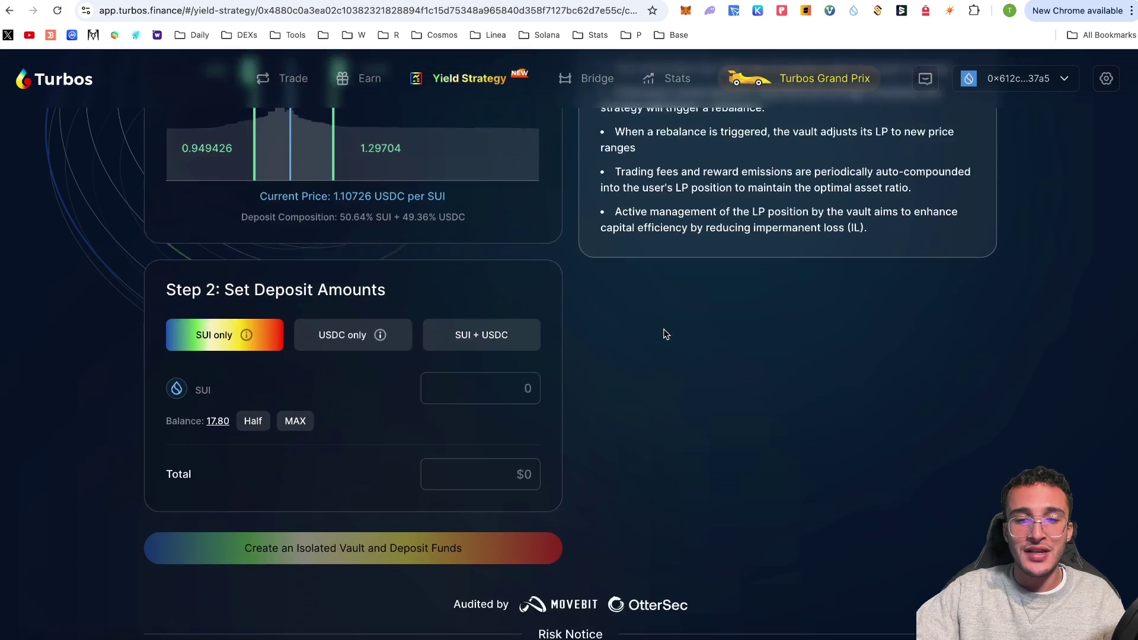
scroll(716, 282, "up", 2)
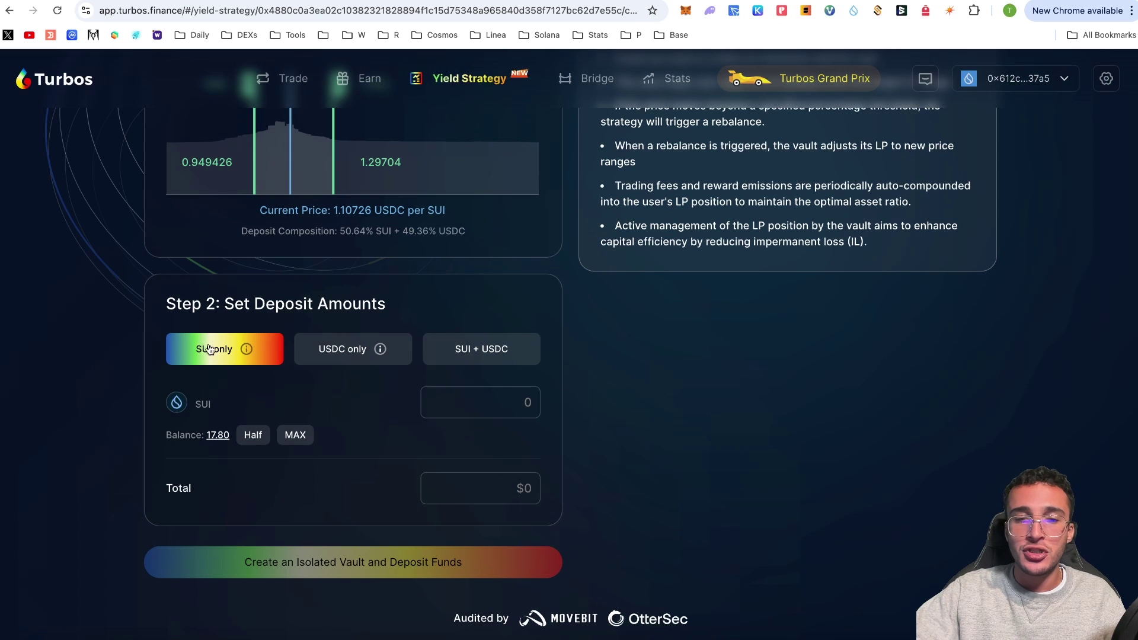
left_click(363, 349)
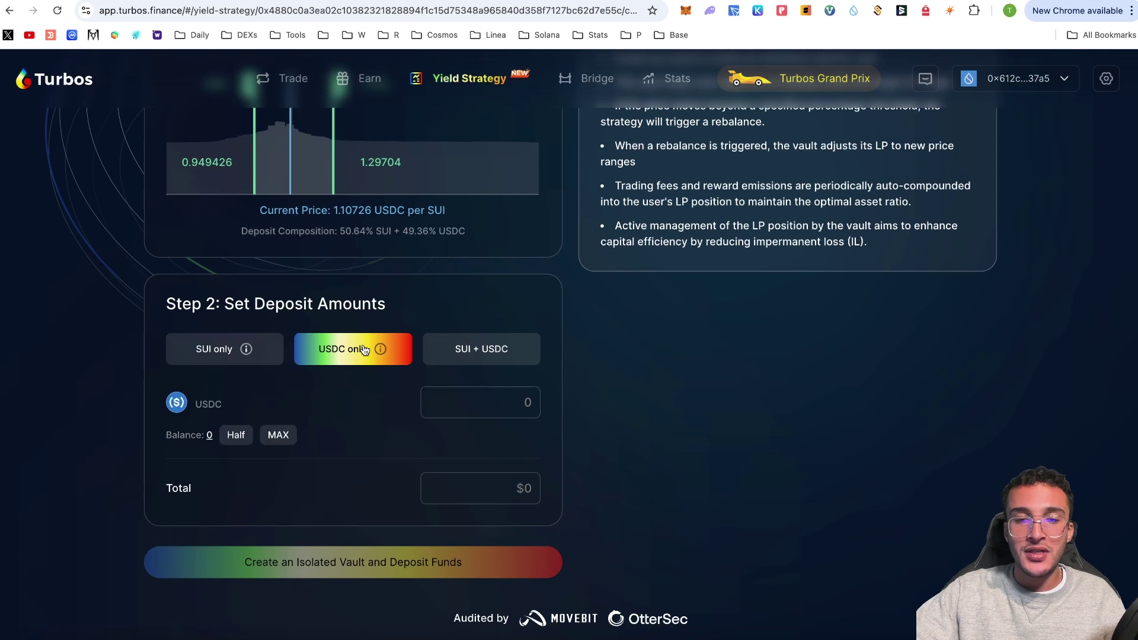
left_click(490, 349)
scroll(534, 346, "down", 3)
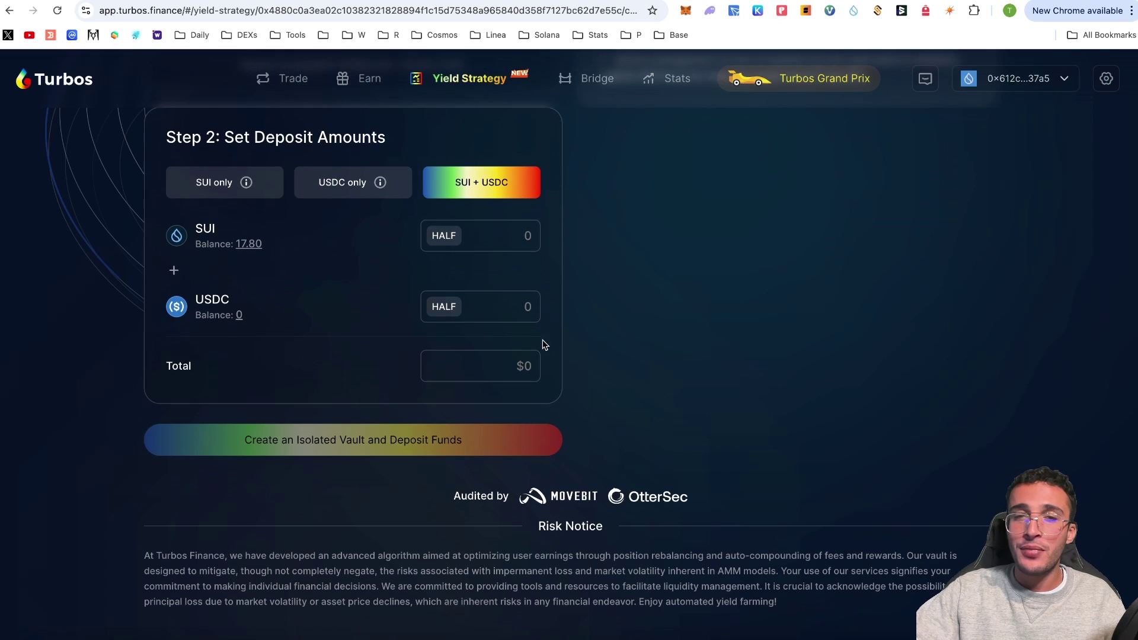
scroll(543, 344, "up", 2)
left_click(234, 293)
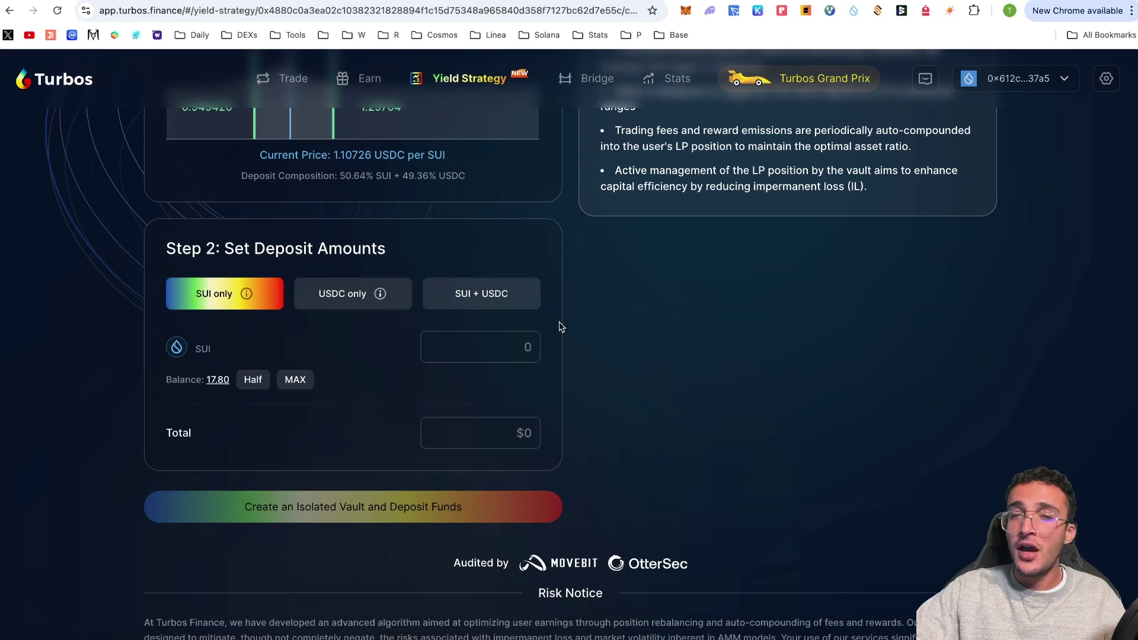
scroll(554, 294, "up", 8)
scroll(557, 306, "up", 2)
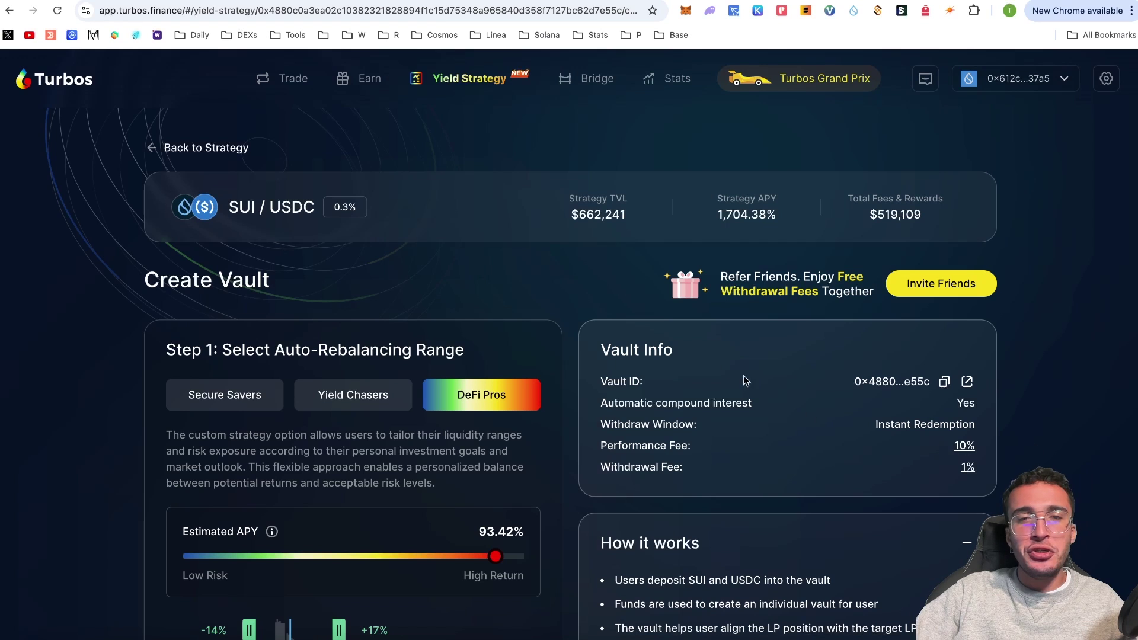
left_click(593, 80)
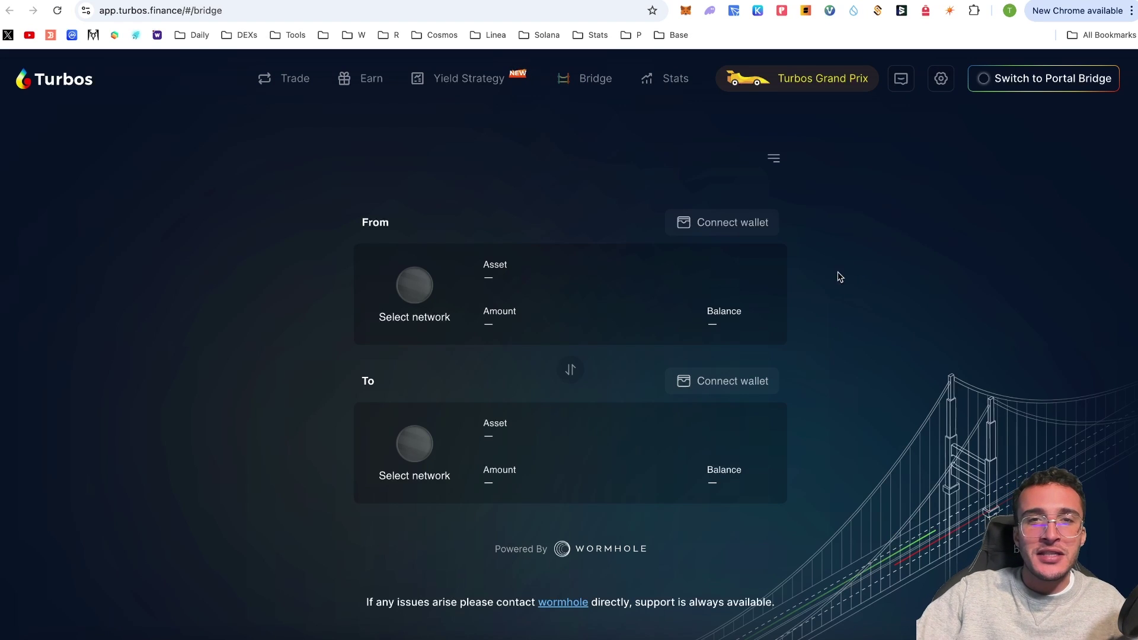
left_click(409, 303)
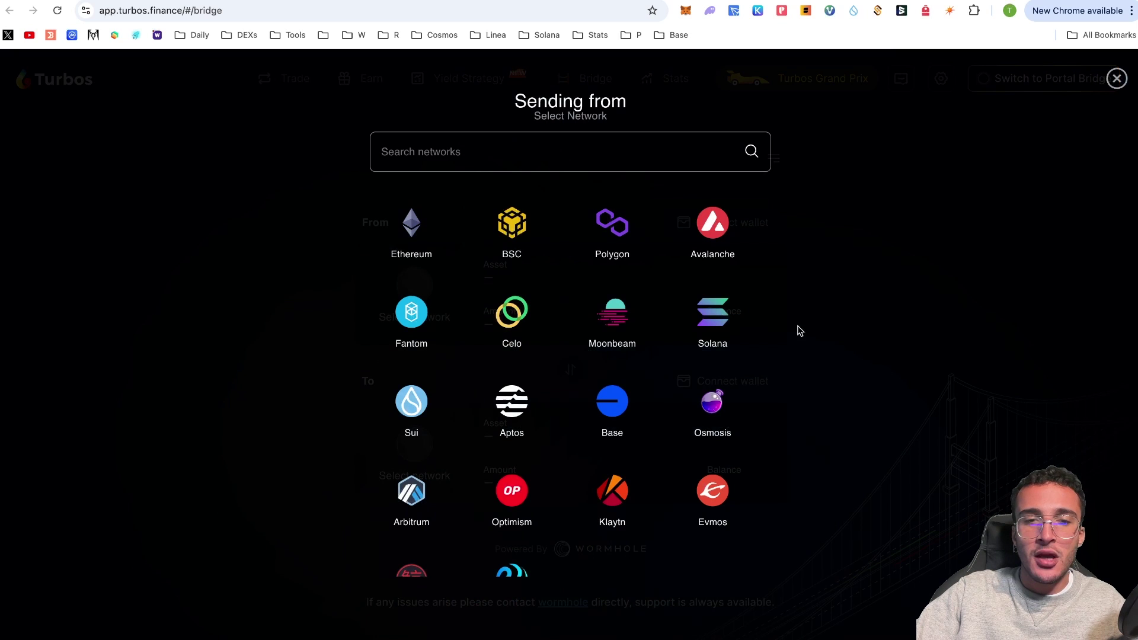
left_click(713, 237)
left_click(413, 449)
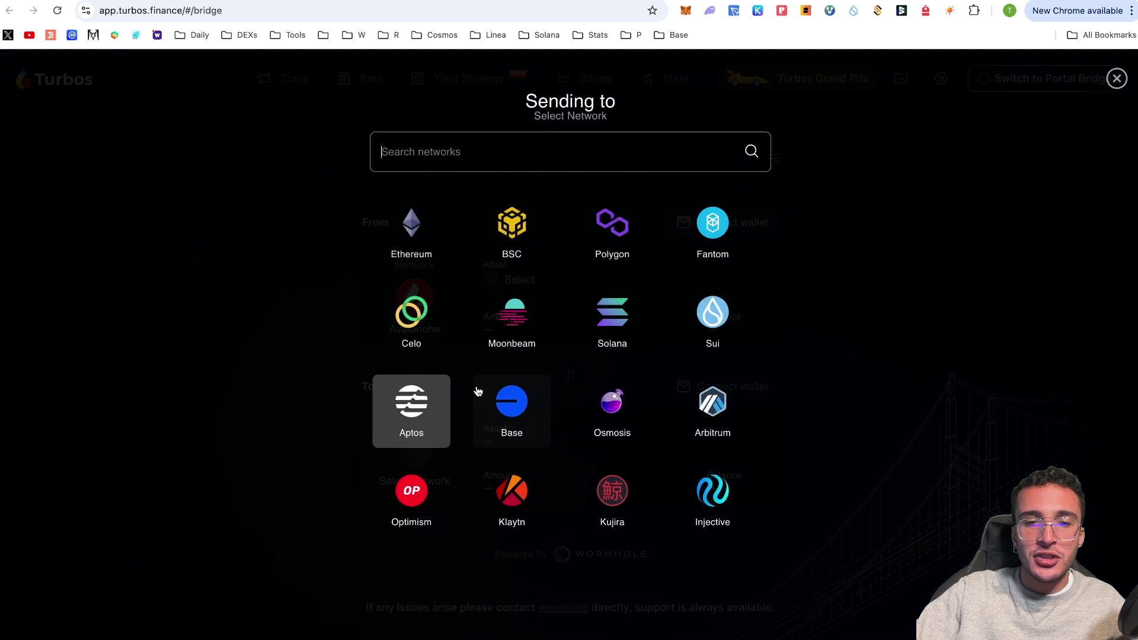
left_click(717, 323)
left_click(394, 296)
left_click(433, 251)
left_click(426, 301)
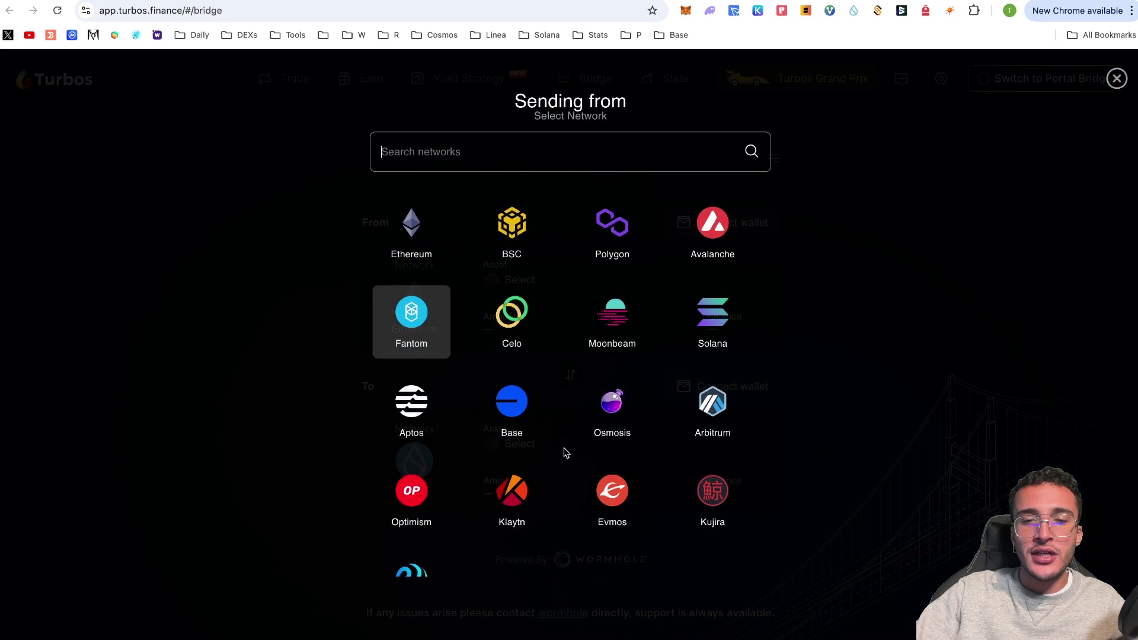
left_click(517, 489)
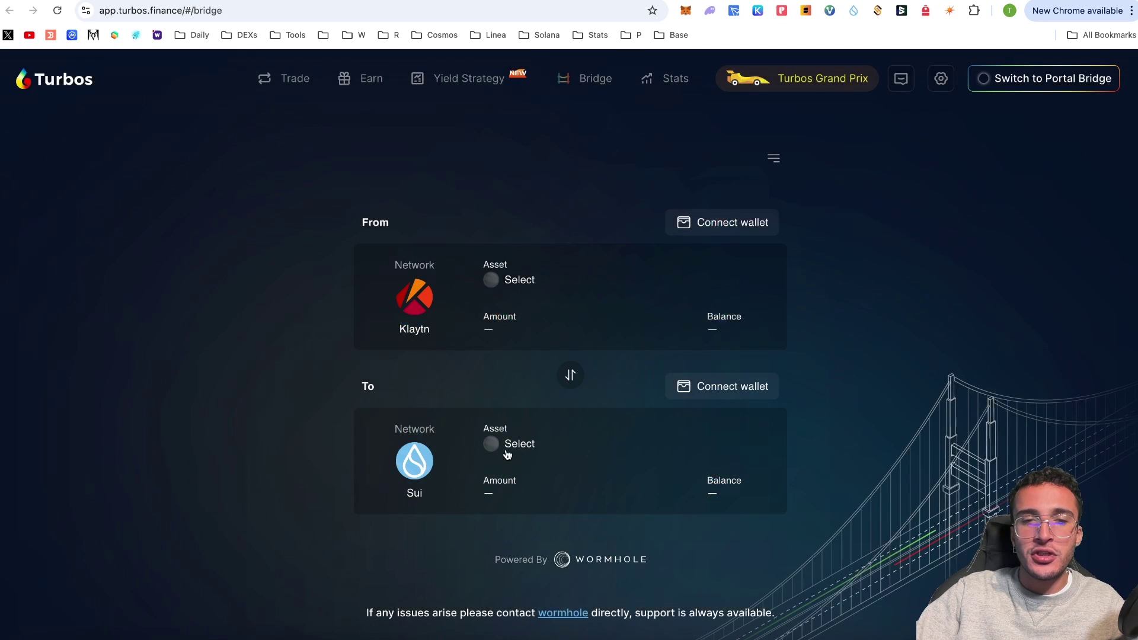
left_click(450, 304)
scroll(658, 441, "down", 1)
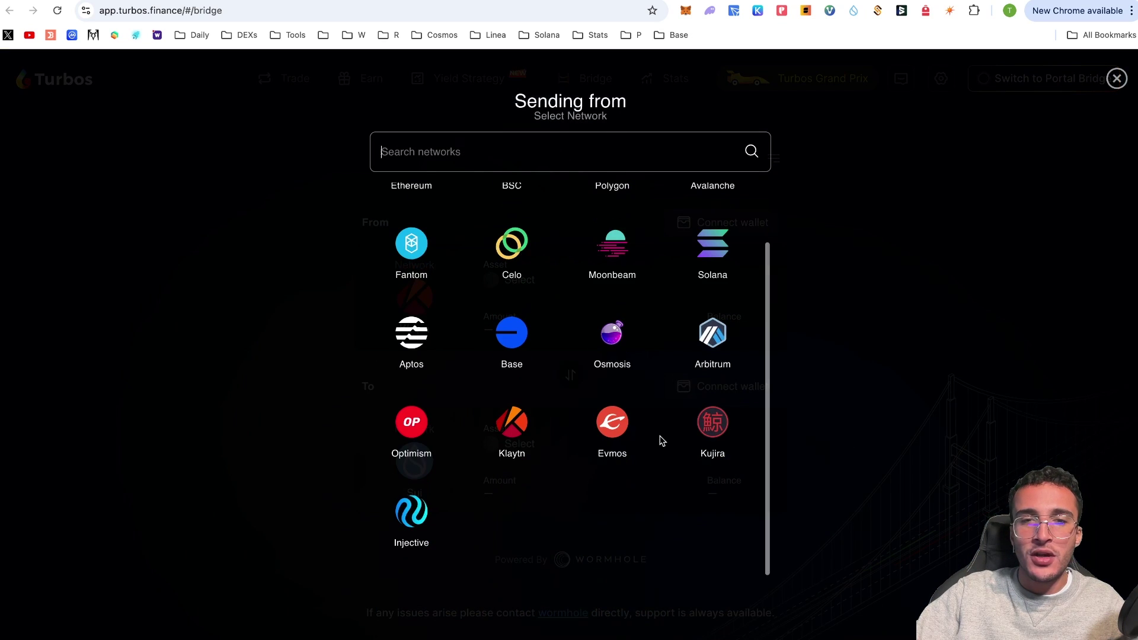
scroll(658, 442, "up", 1)
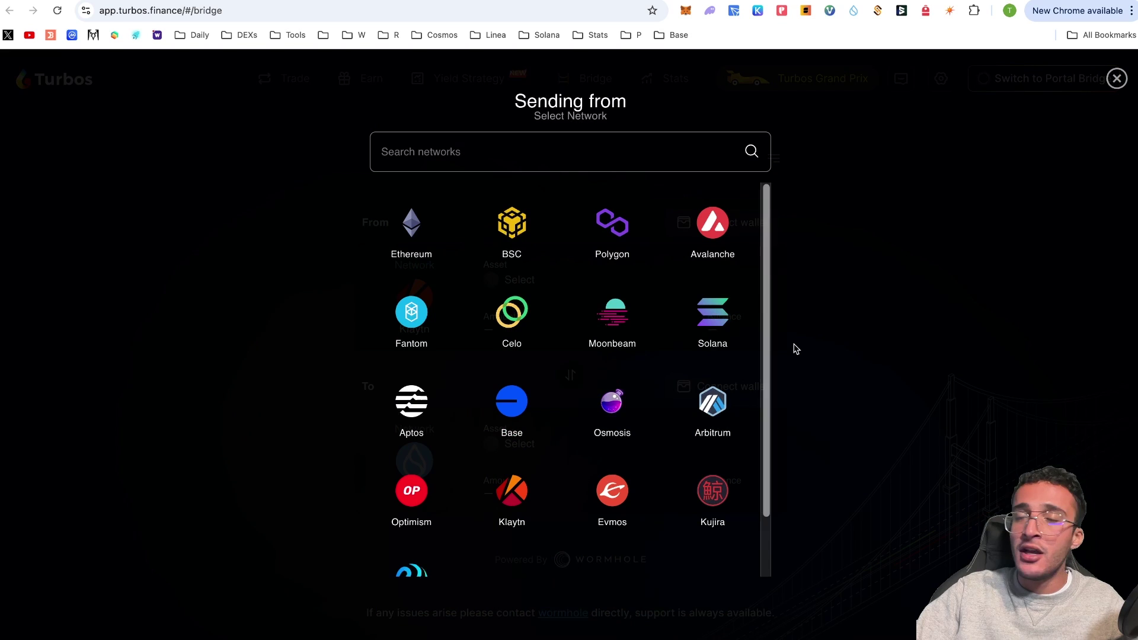
left_click(1125, 80)
left_click(524, 284)
left_click(945, 275)
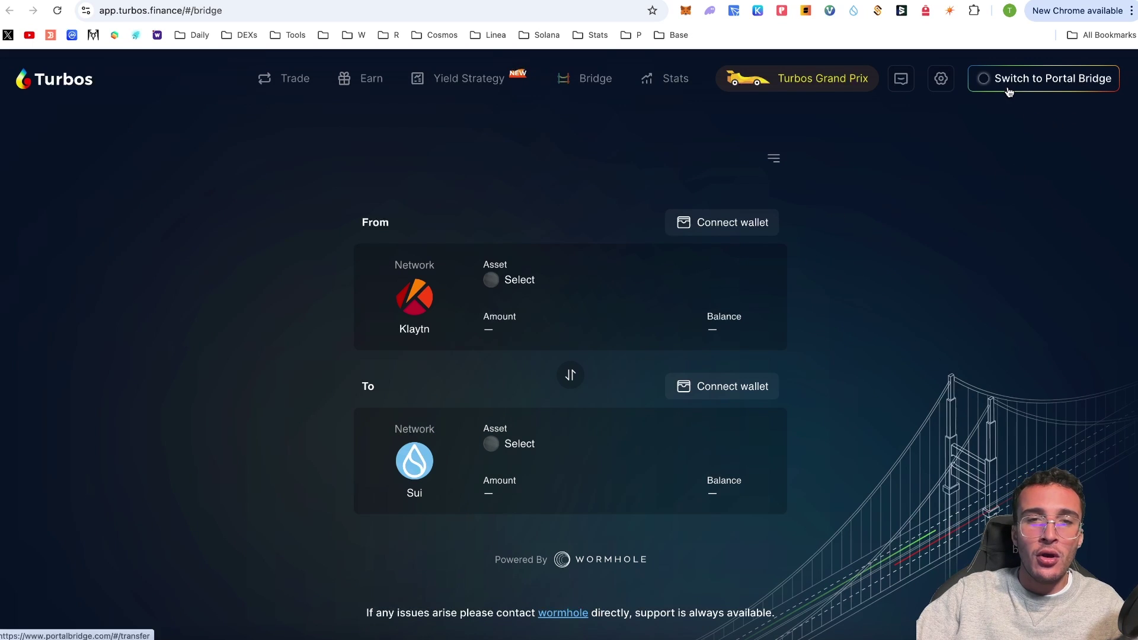
left_click(422, 312)
left_click(433, 253)
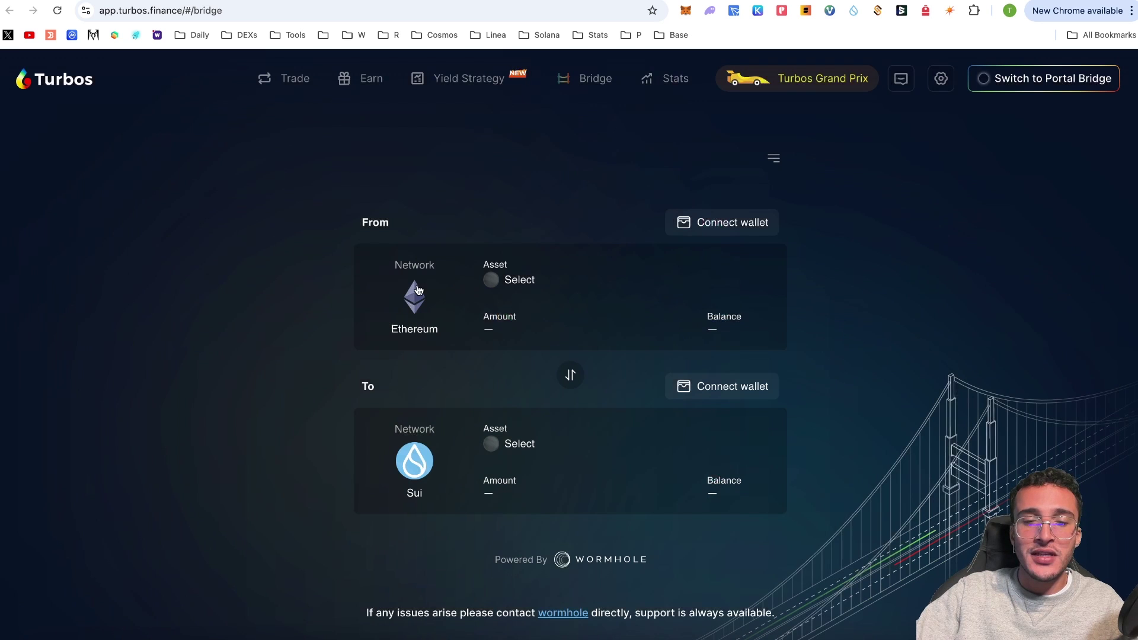
left_click(416, 319)
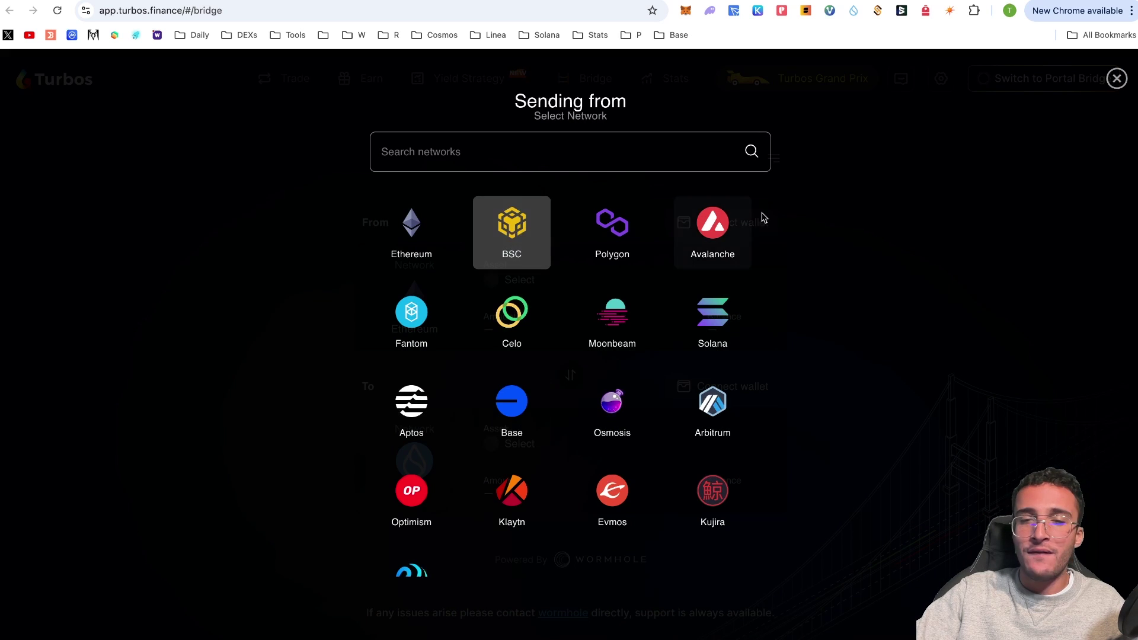
left_click(1117, 81)
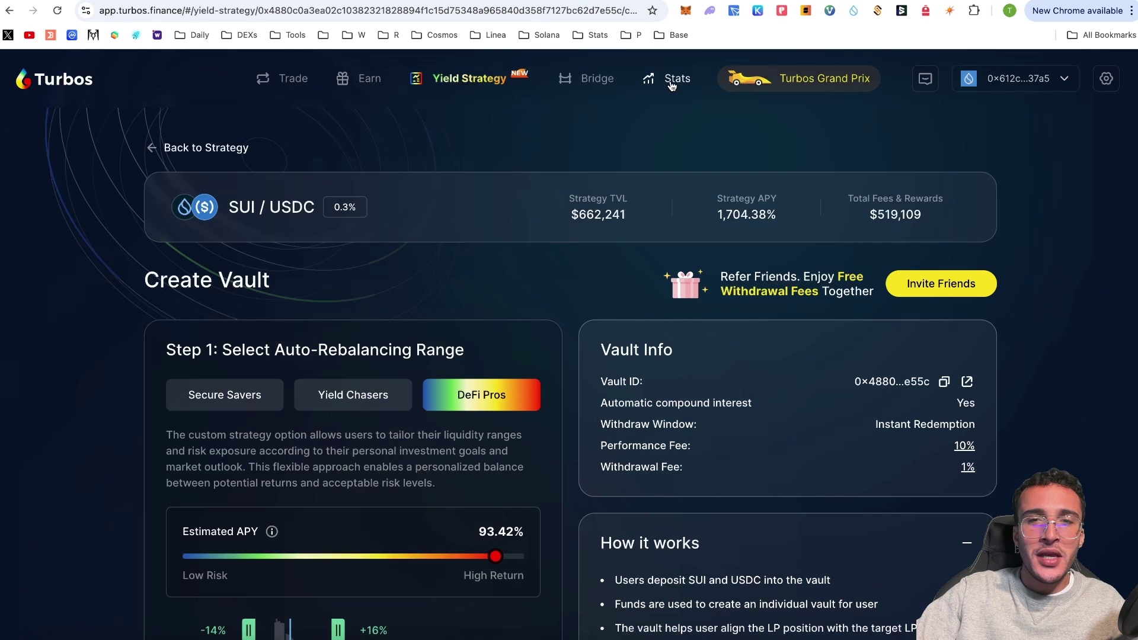
View the Stats page: $11,384,482 TVL, $2,329,812,056 cumulative volume, and the Top Tokens list.
left_click(672, 85)
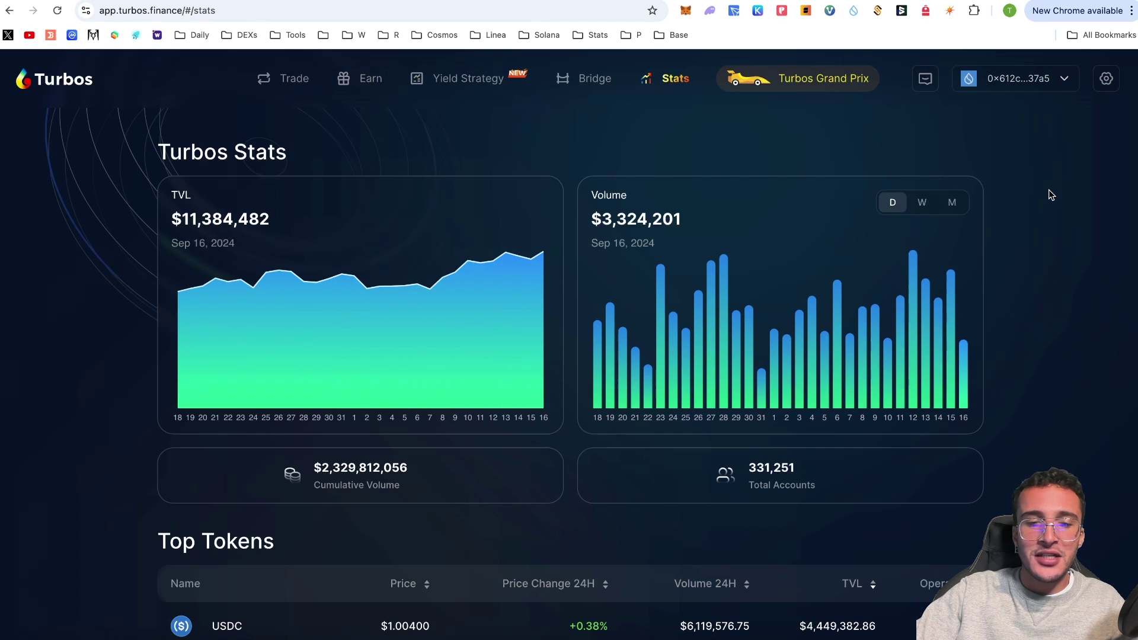
scroll(1051, 195, "down", 4)
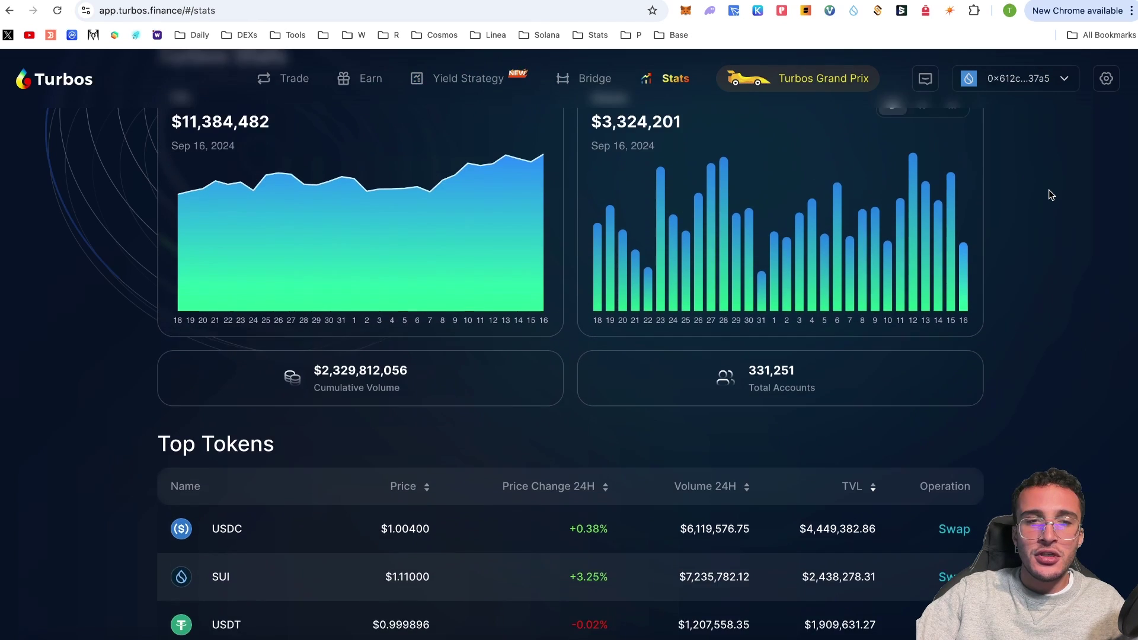
scroll(1051, 195, "down", 3)
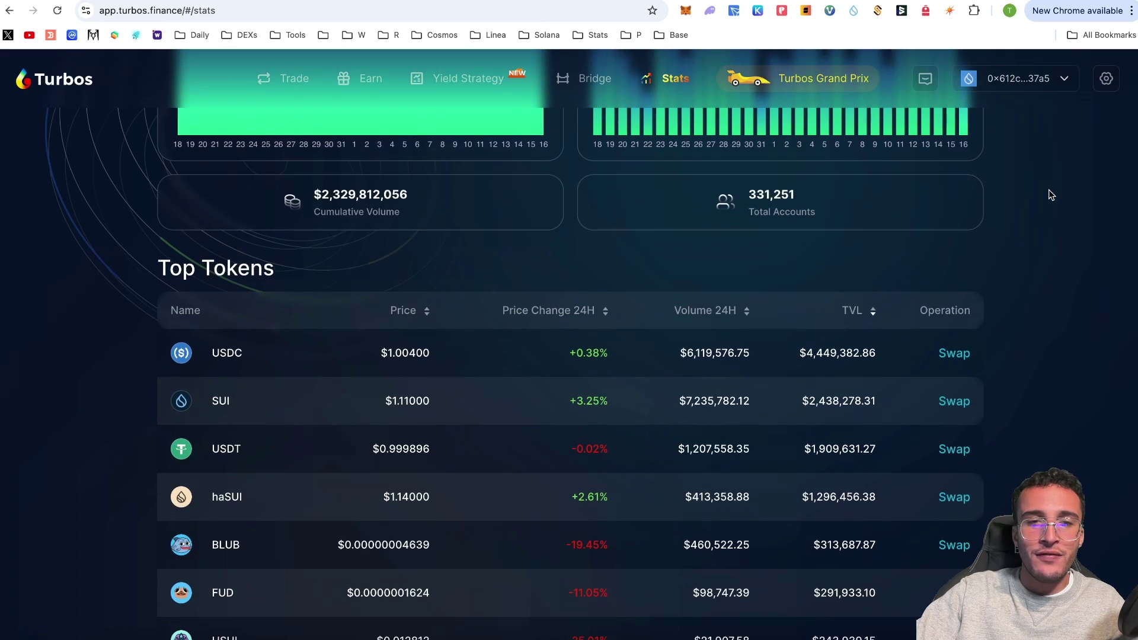
scroll(1050, 195, "down", 5)
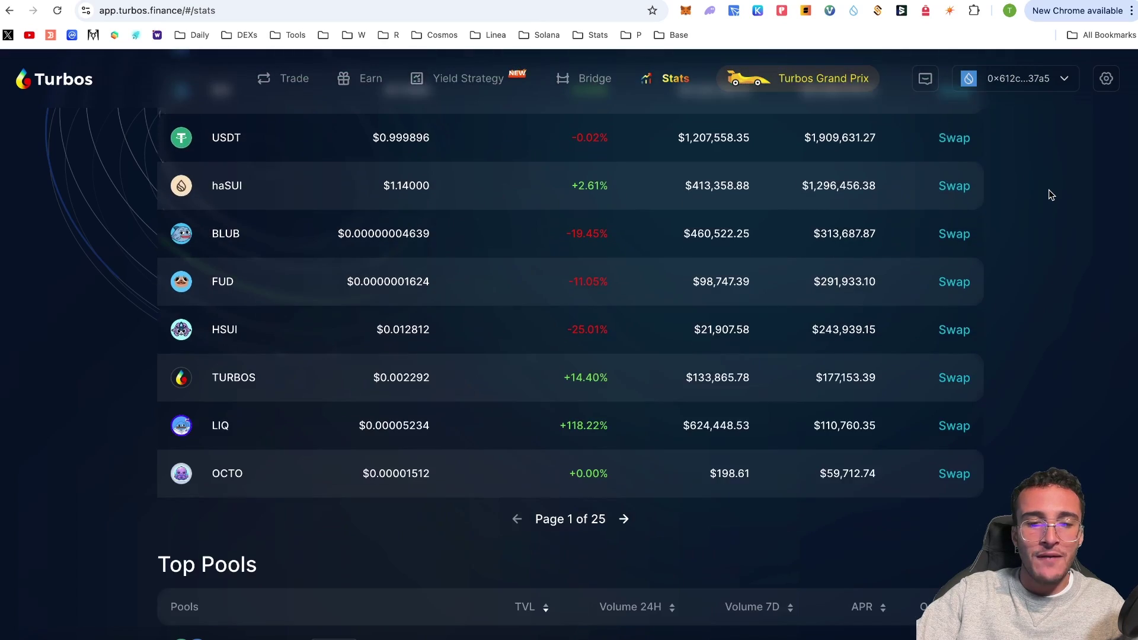
scroll(1051, 195, "down", 6)
scroll(1049, 194, "up", 15)
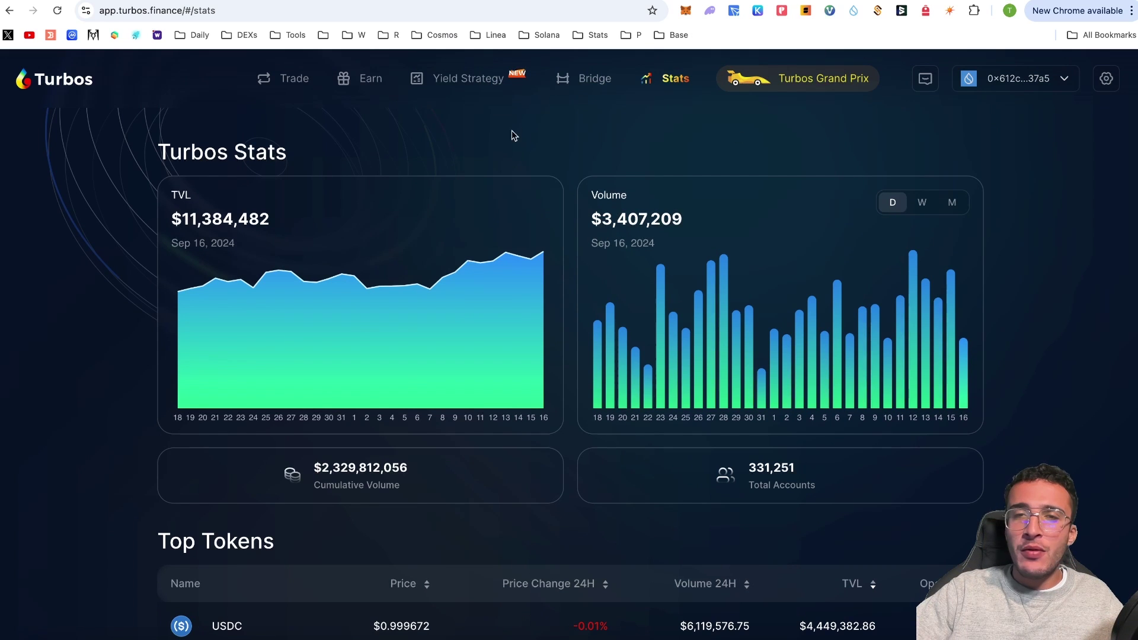
On the swap page, set TURBOS as the token to receive for SUI.
left_click(286, 82)
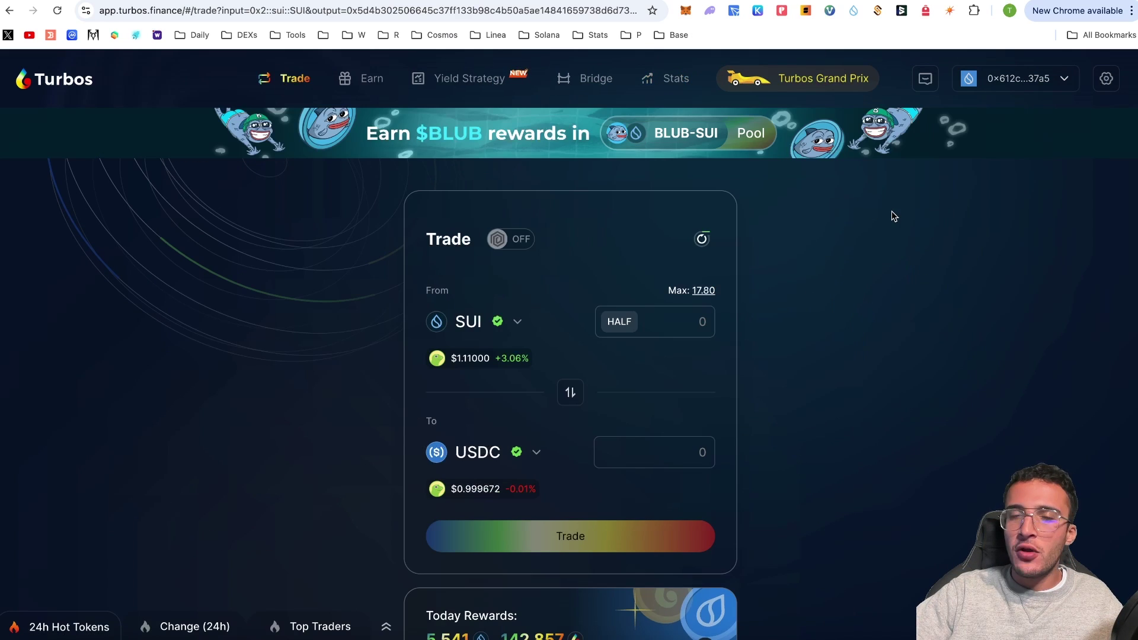
left_click(513, 325)
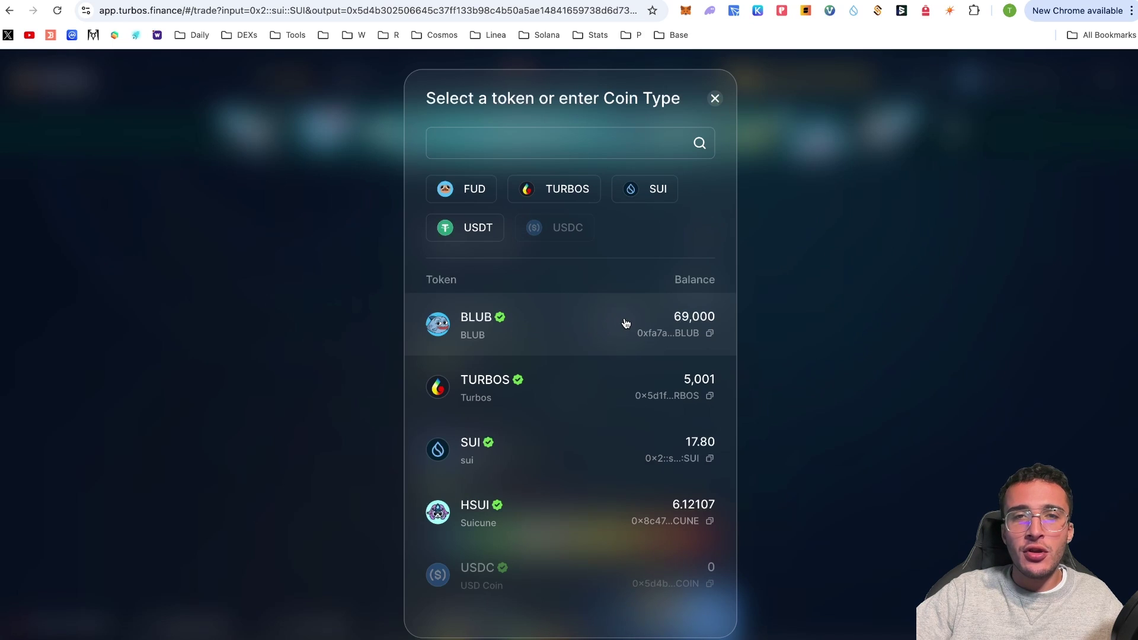
scroll(645, 326, "down", 5)
scroll(648, 328, "down", 2)
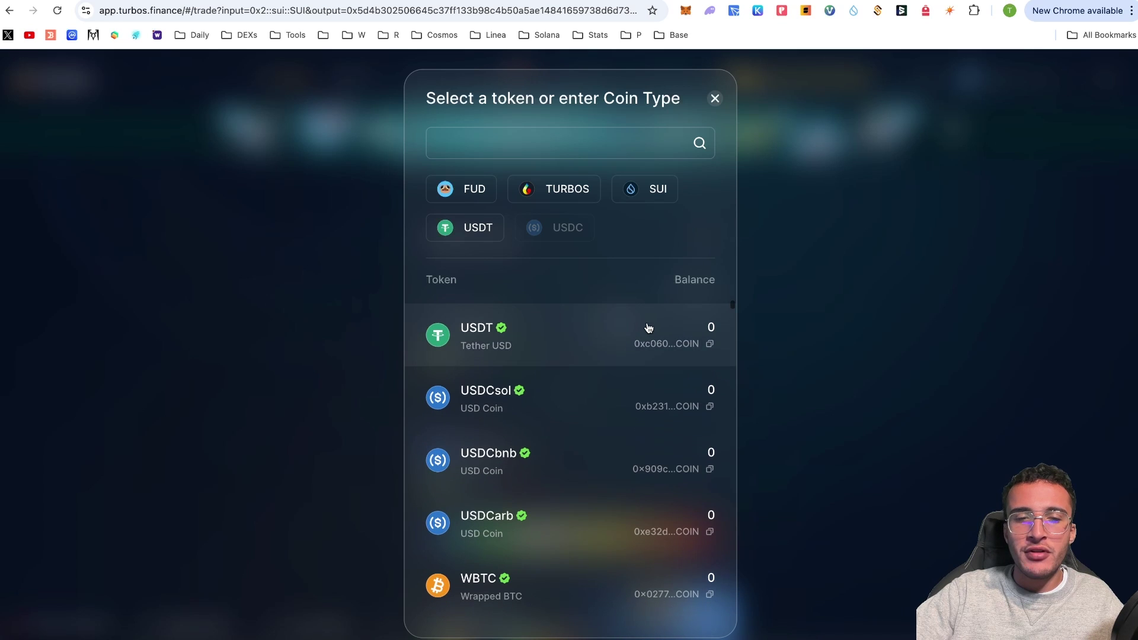
scroll(648, 328, "down", 5)
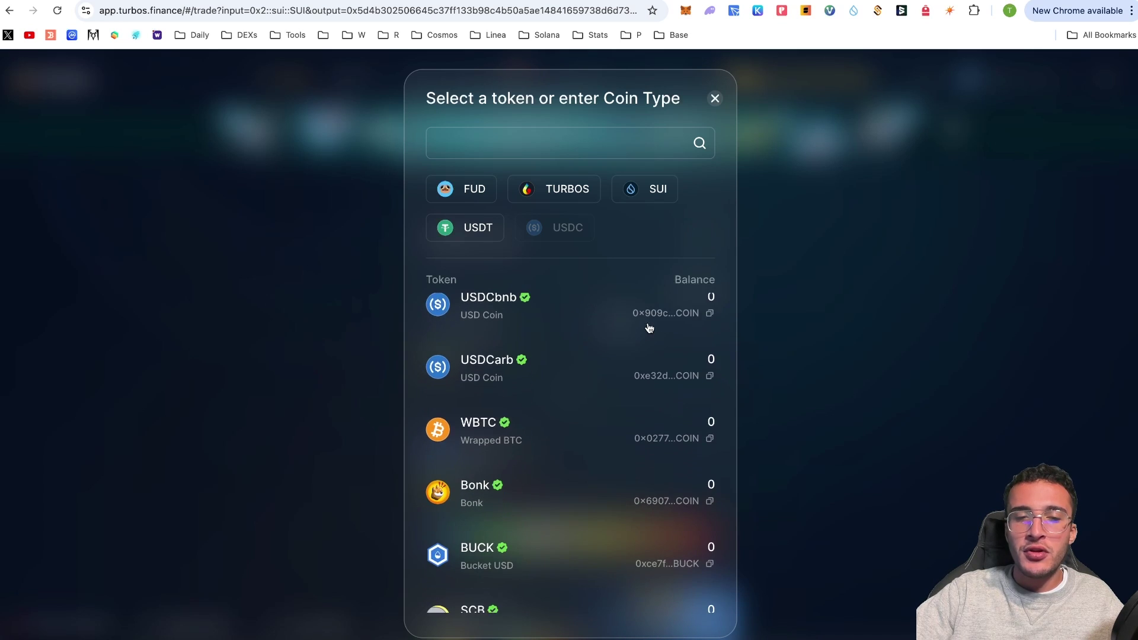
scroll(649, 328, "down", 2)
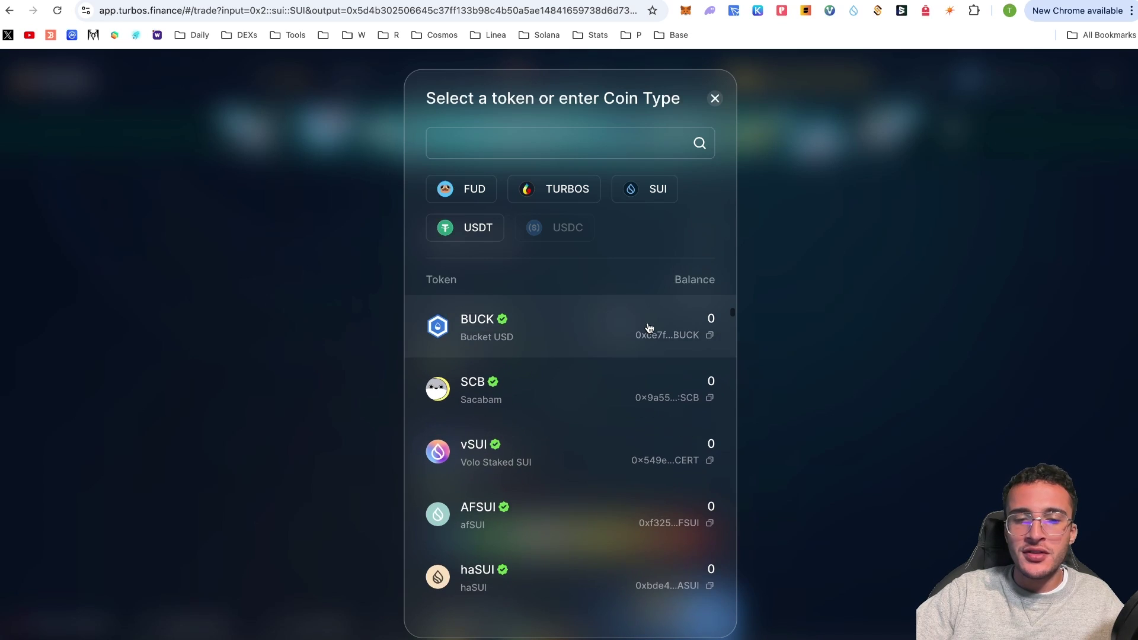
scroll(649, 328, "down", 3)
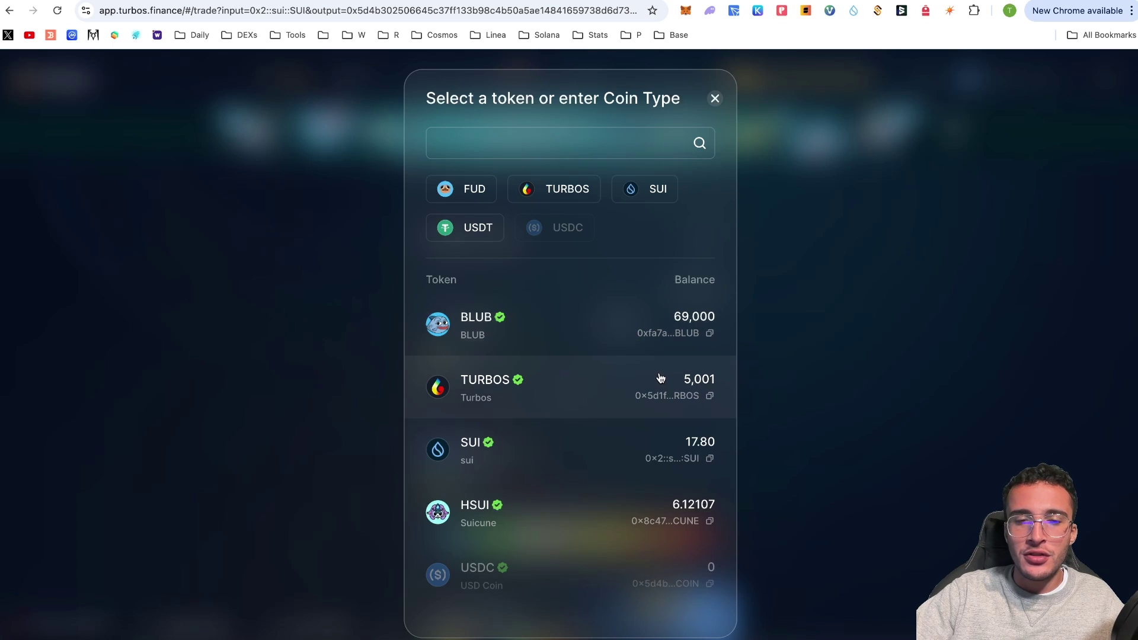
scroll(671, 359, "down", 4)
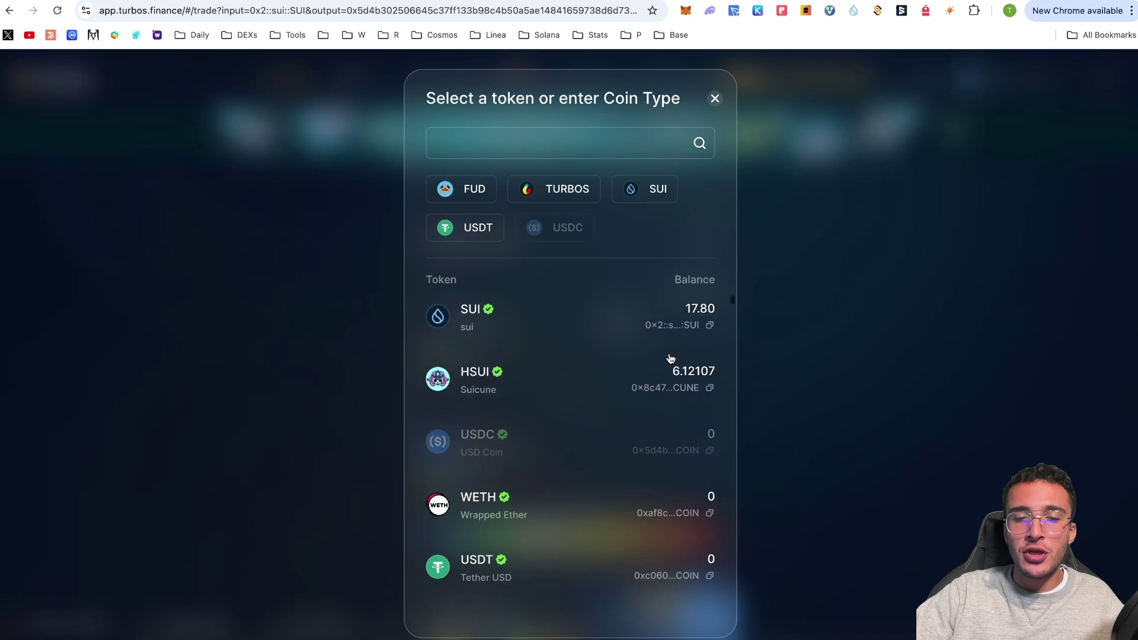
left_click(529, 202)
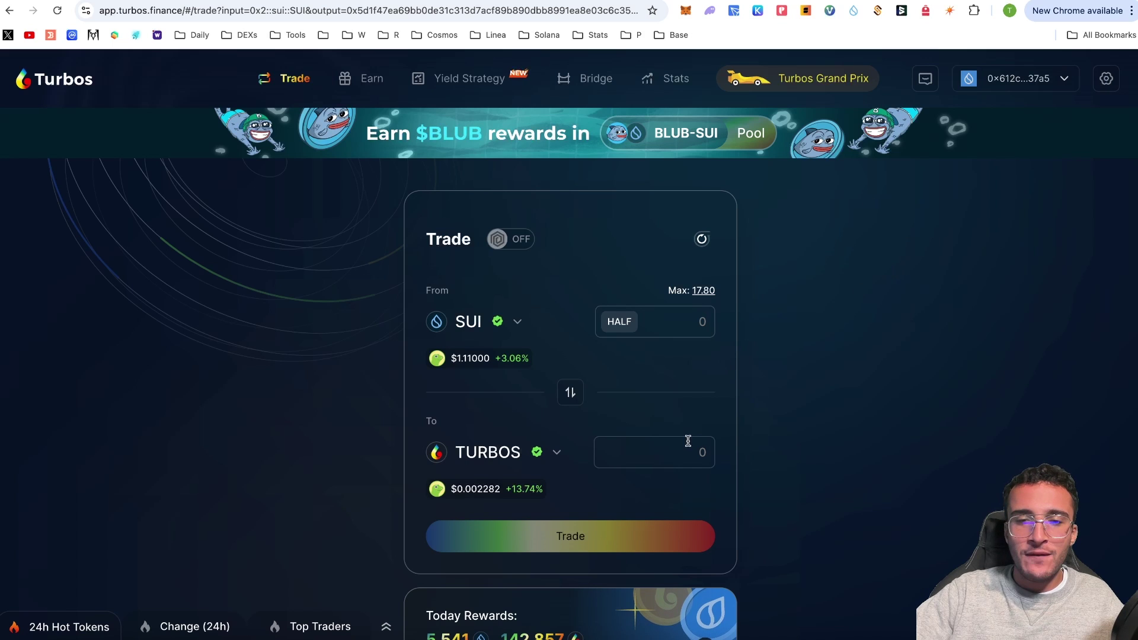
Swap about 3.12 SUI for exactly 1,500 TURBOS and approve it in the Sui wallet.
left_click(683, 322)
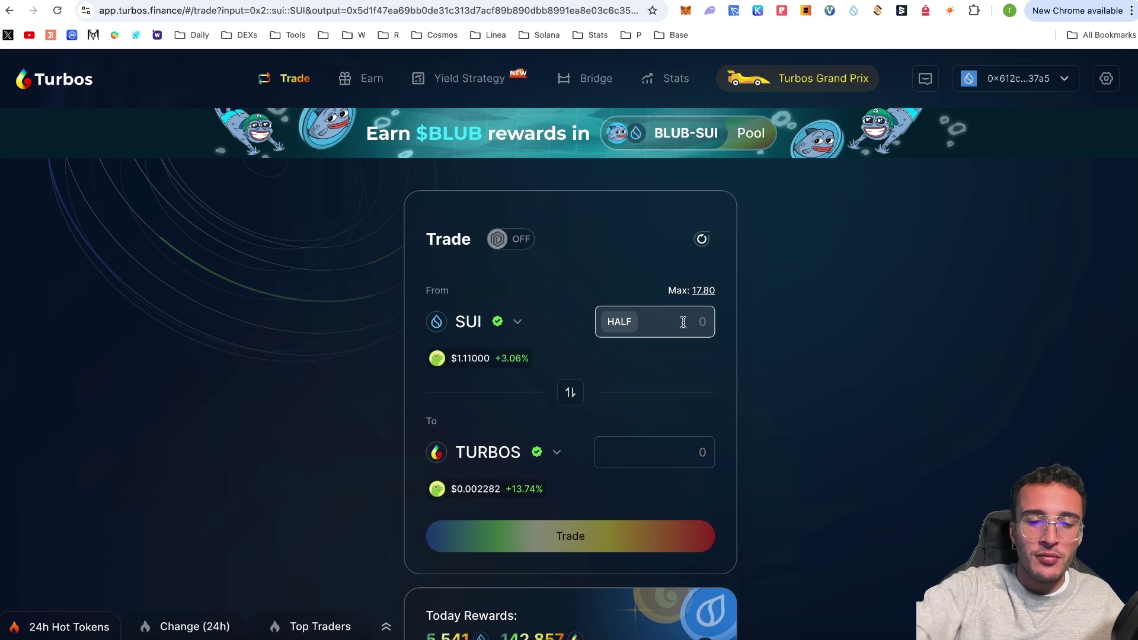
type("3")
double_click(676, 453)
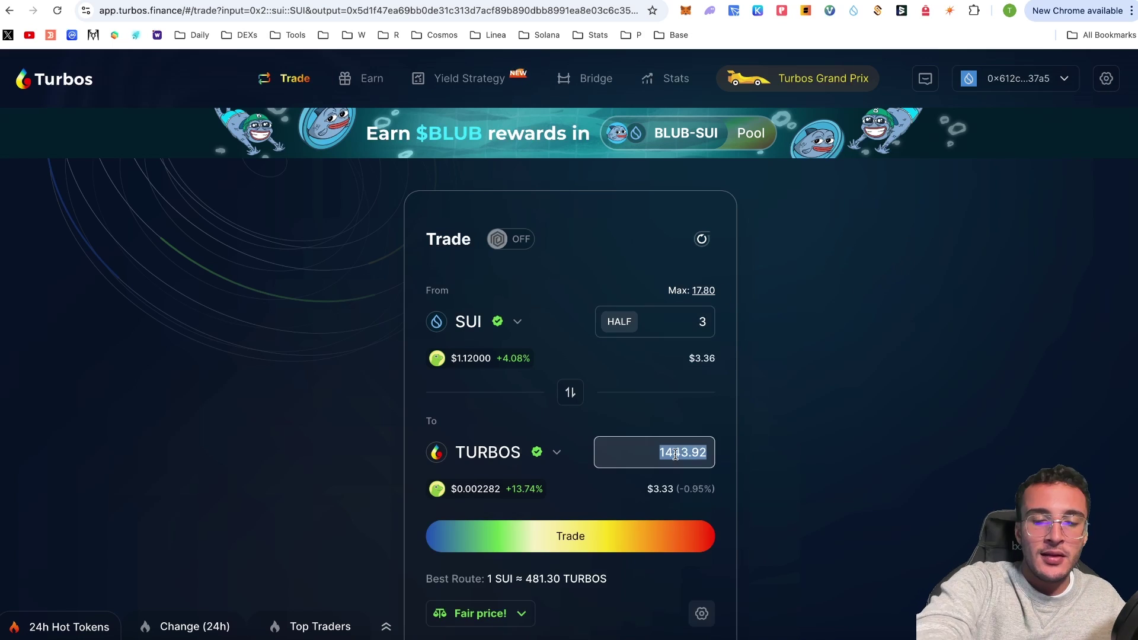
type("1500")
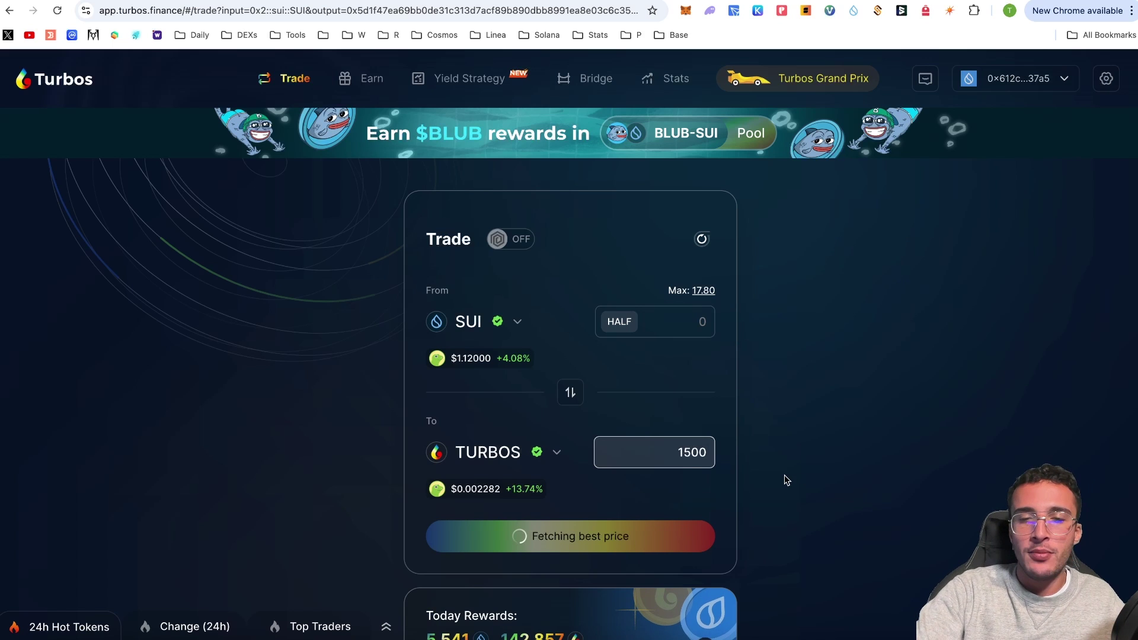
left_click(673, 535)
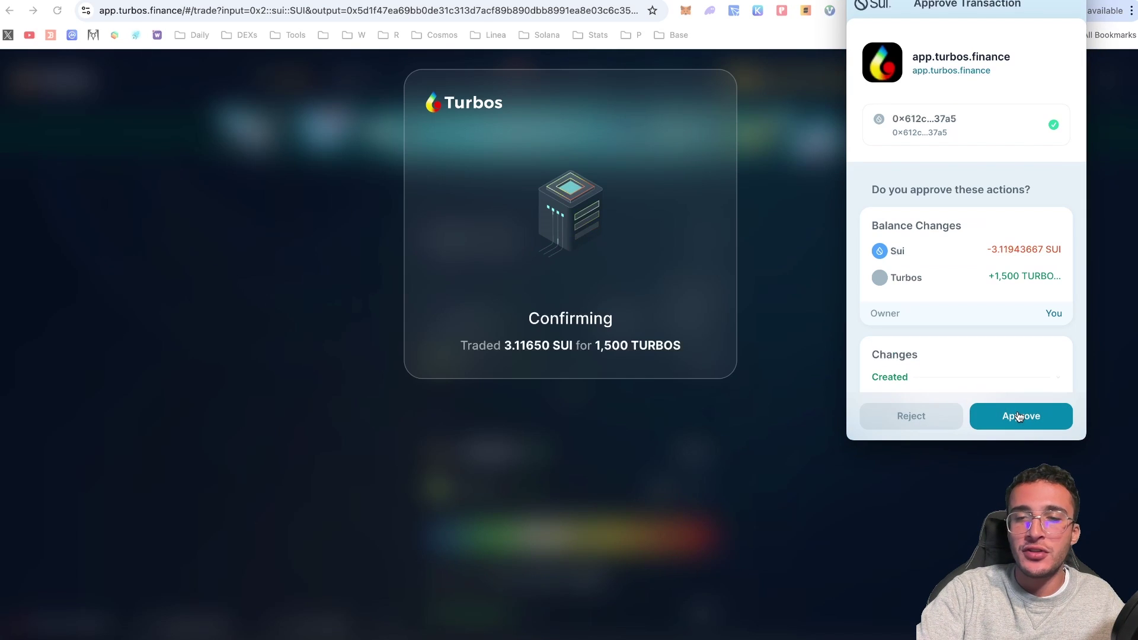
left_click(1019, 417)
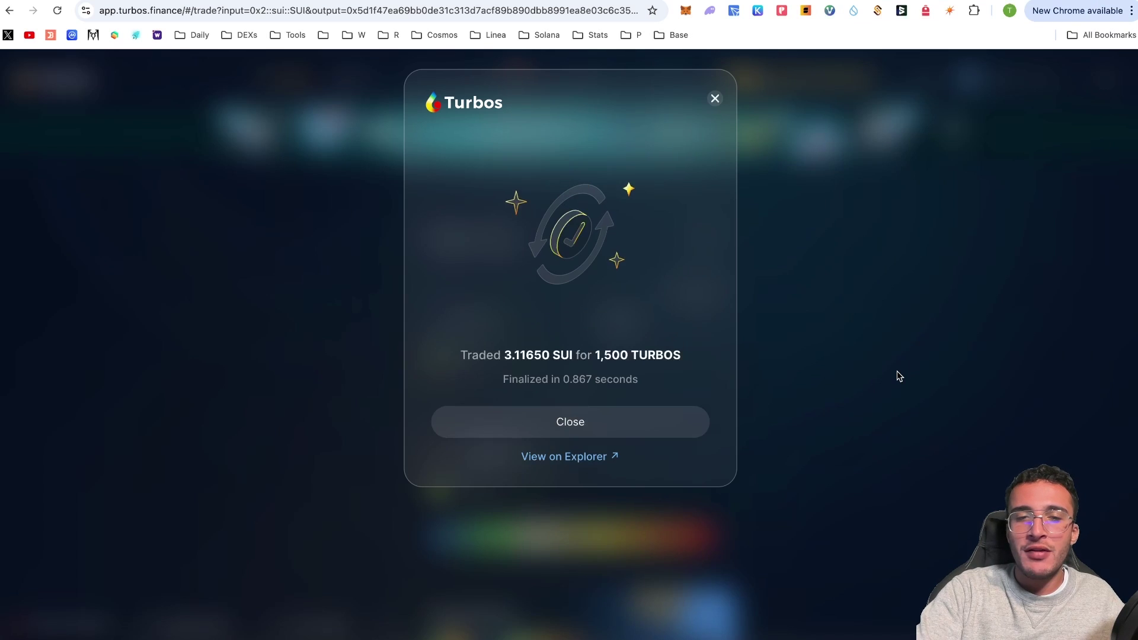
Dismiss the trade success summary, leaving an empty trade form with 14.68 SUI available.
left_click(898, 376)
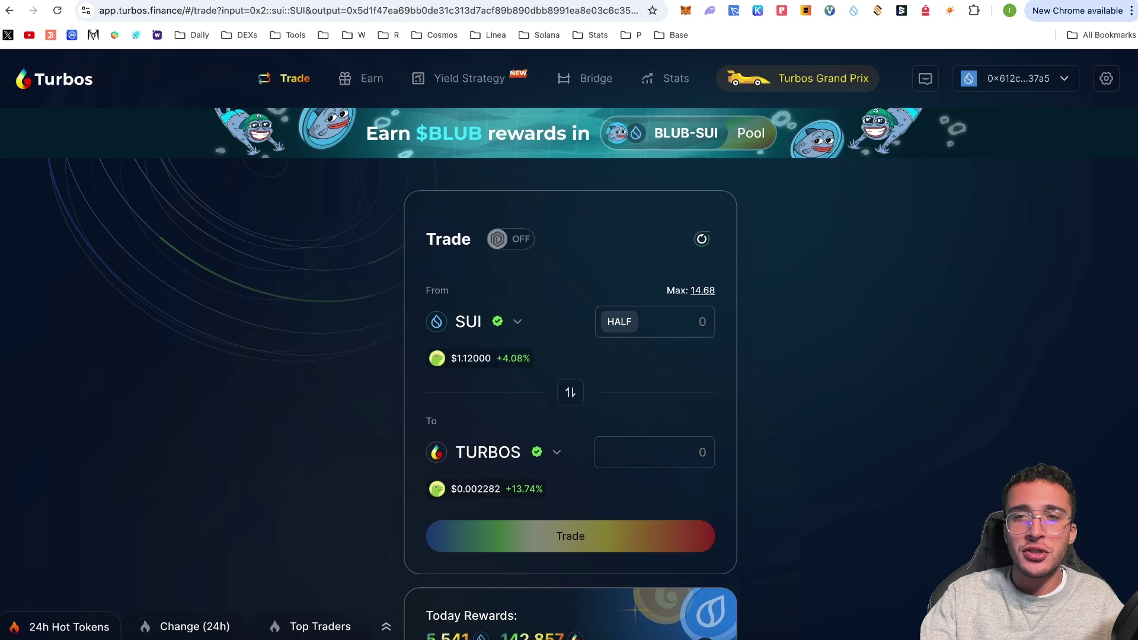
Switch to the YouTube Crypto Airdrop Guides playlist and scroll to its top.
key("ctrl+Tab")
scroll(1088, 315, "up", 5)
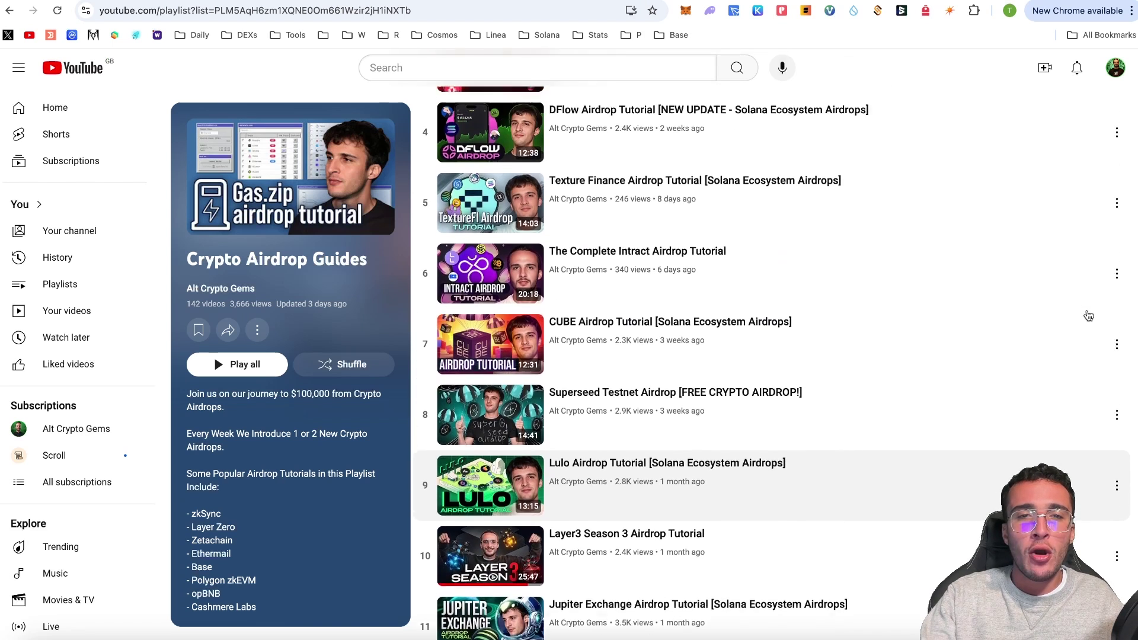
scroll(1089, 315, "up", 2)
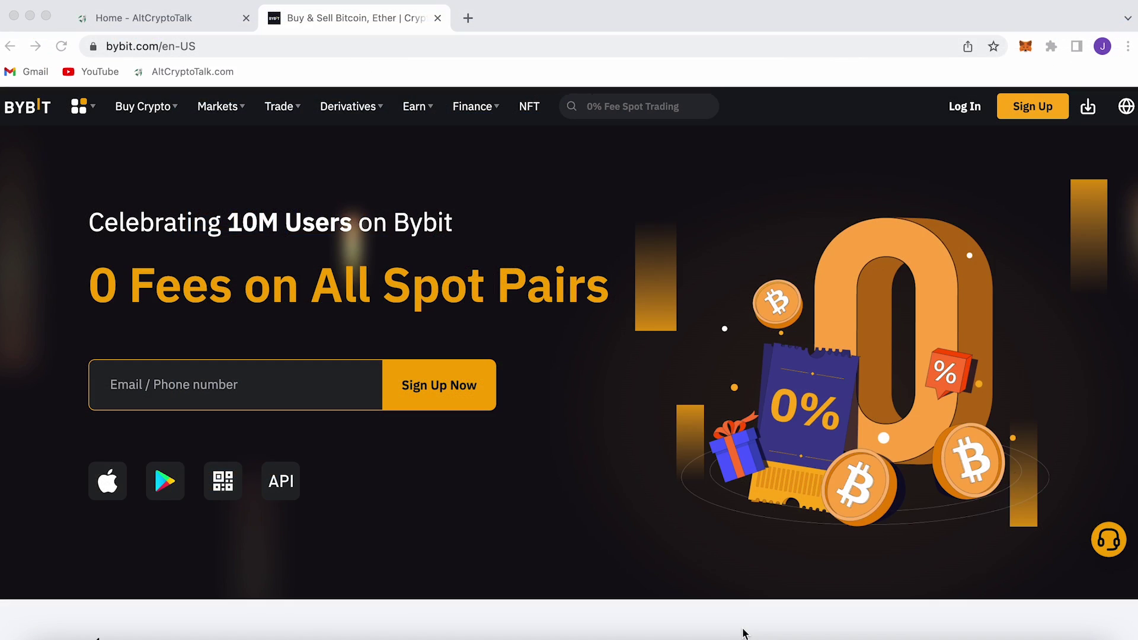
scroll(744, 633, "down", 4)
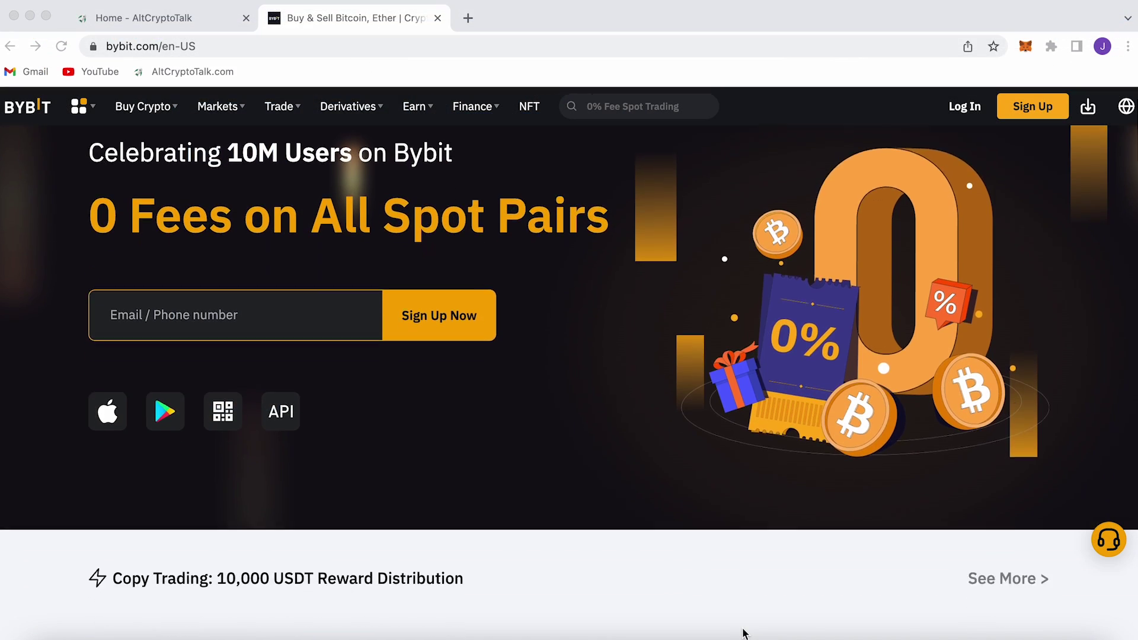
scroll(743, 633, "down", 7)
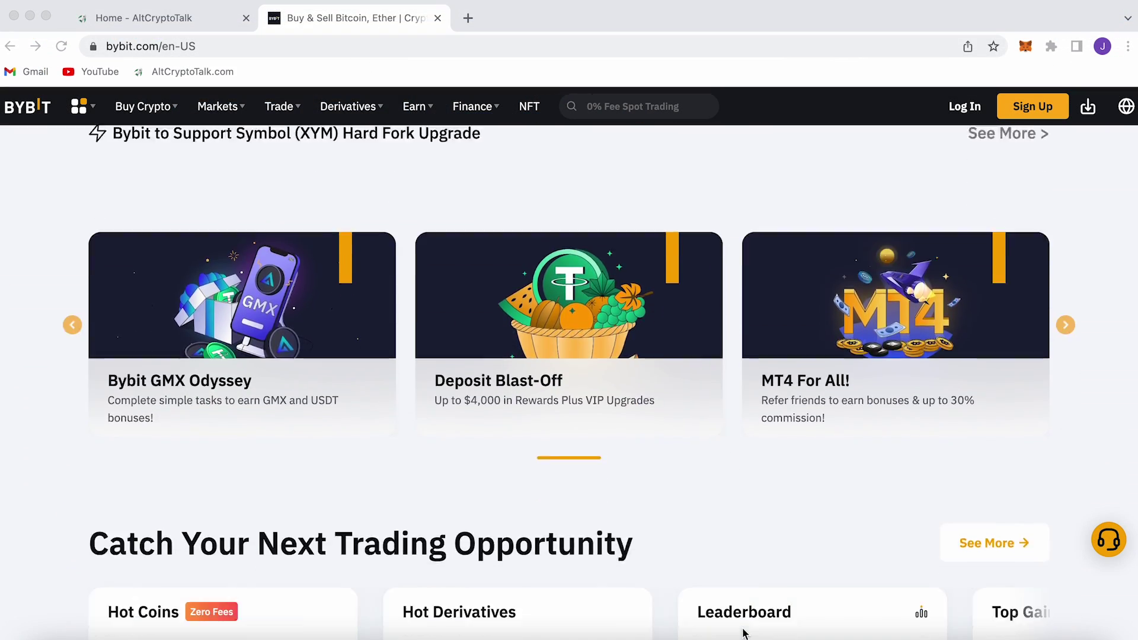
scroll(744, 633, "down", 9)
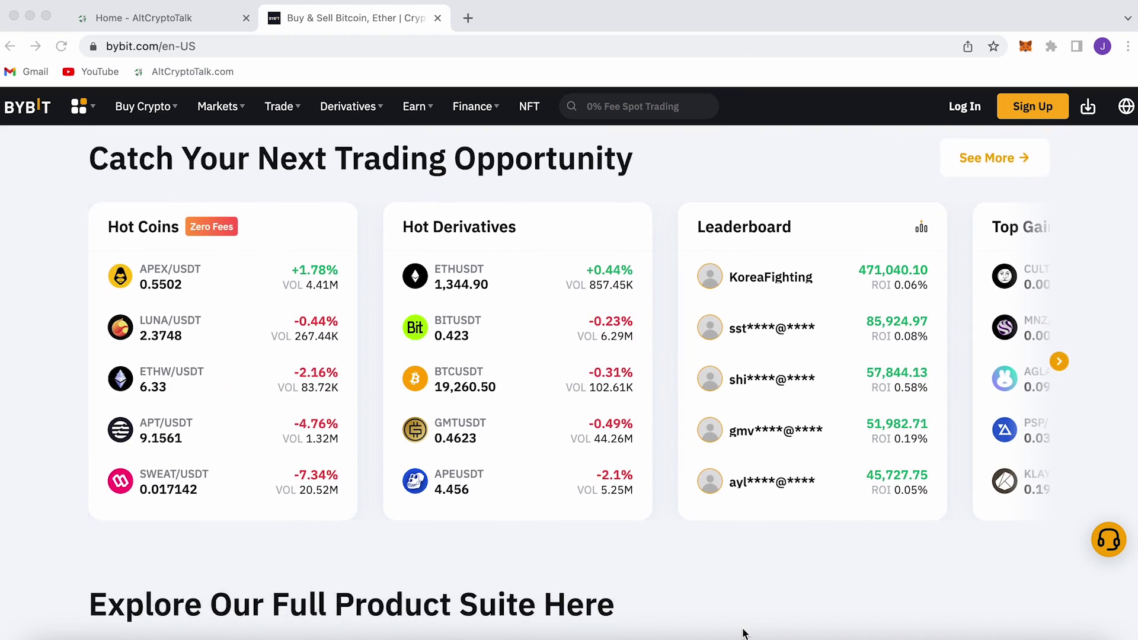
scroll(745, 633, "down", 9)
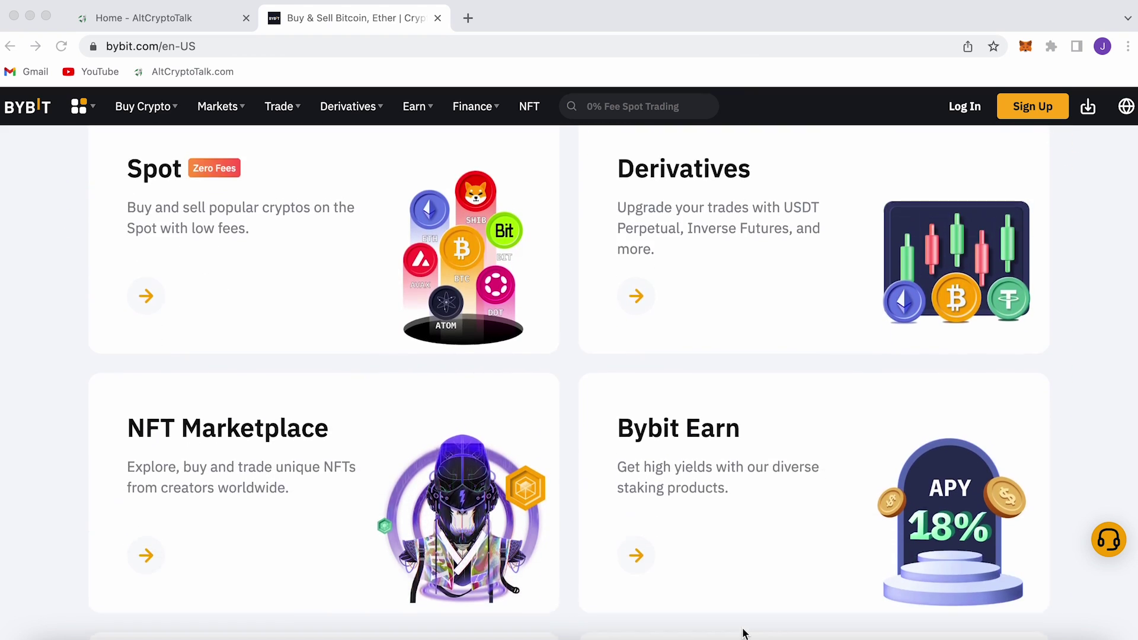
scroll(745, 633, "down", 9)
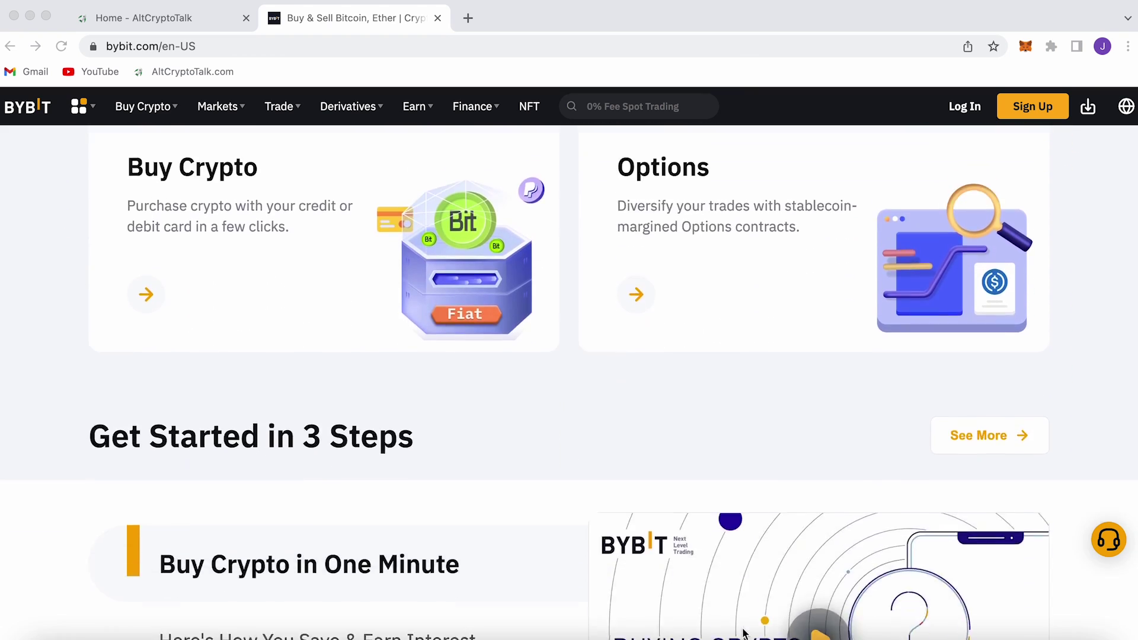
scroll(745, 633, "down", 7)
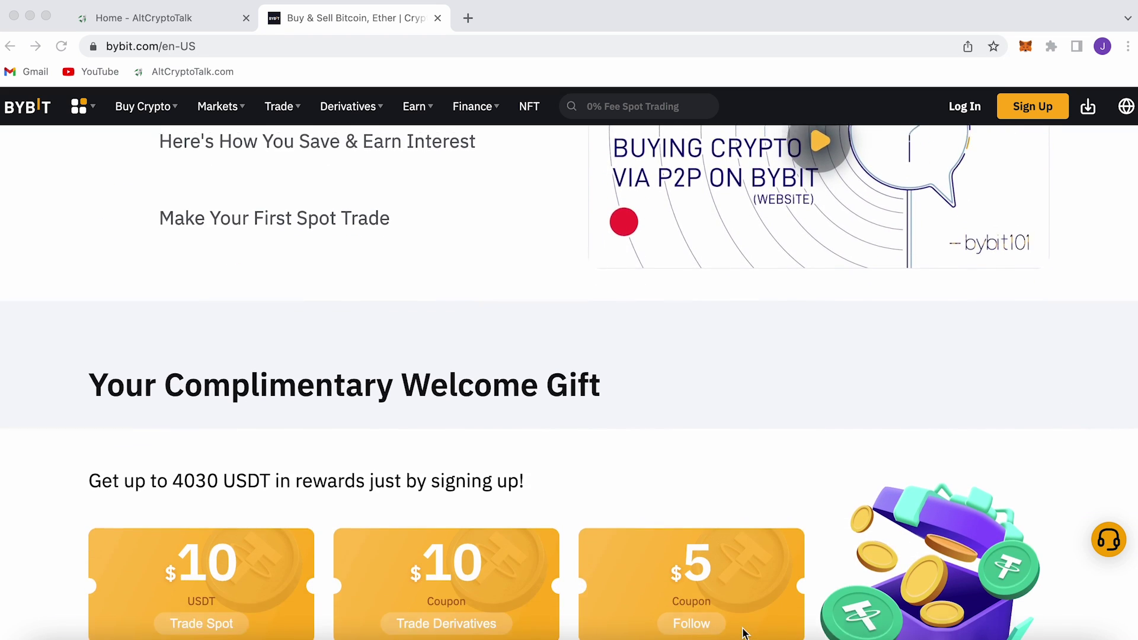
scroll(745, 633, "down", 1)
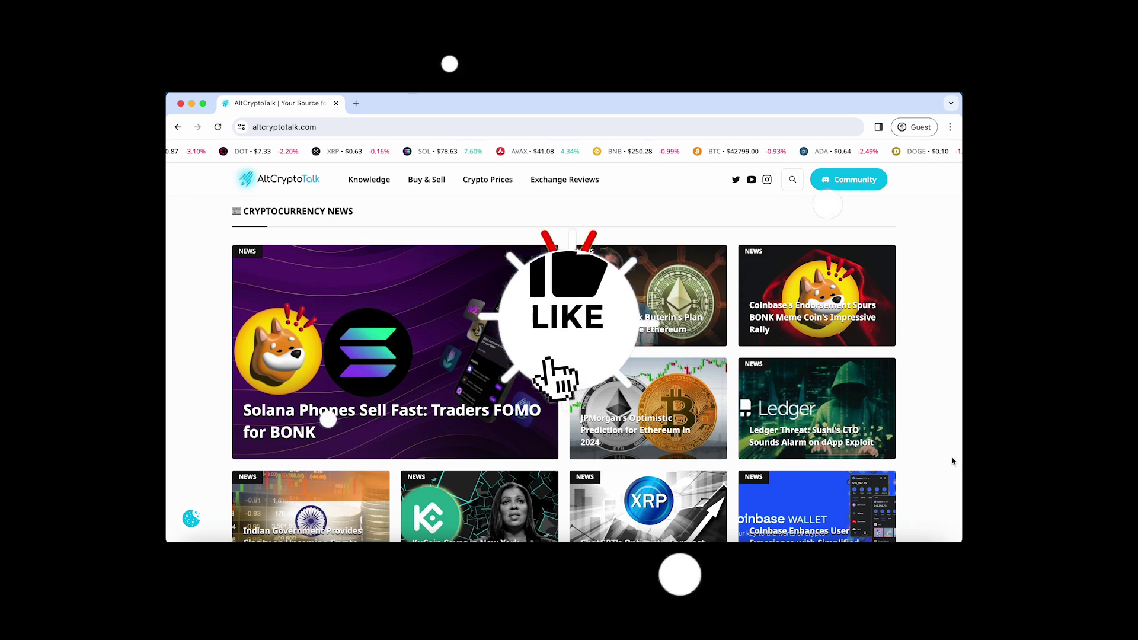
scroll(953, 461, "down", 3)
scroll(953, 461, "down", 6)
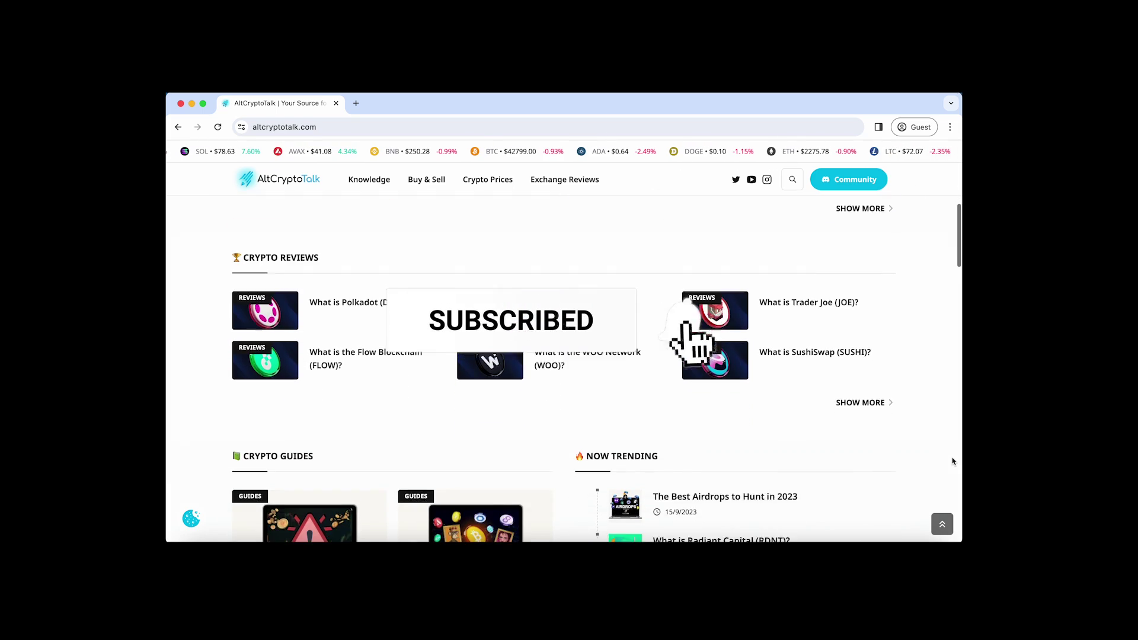
scroll(954, 461, "down", 4)
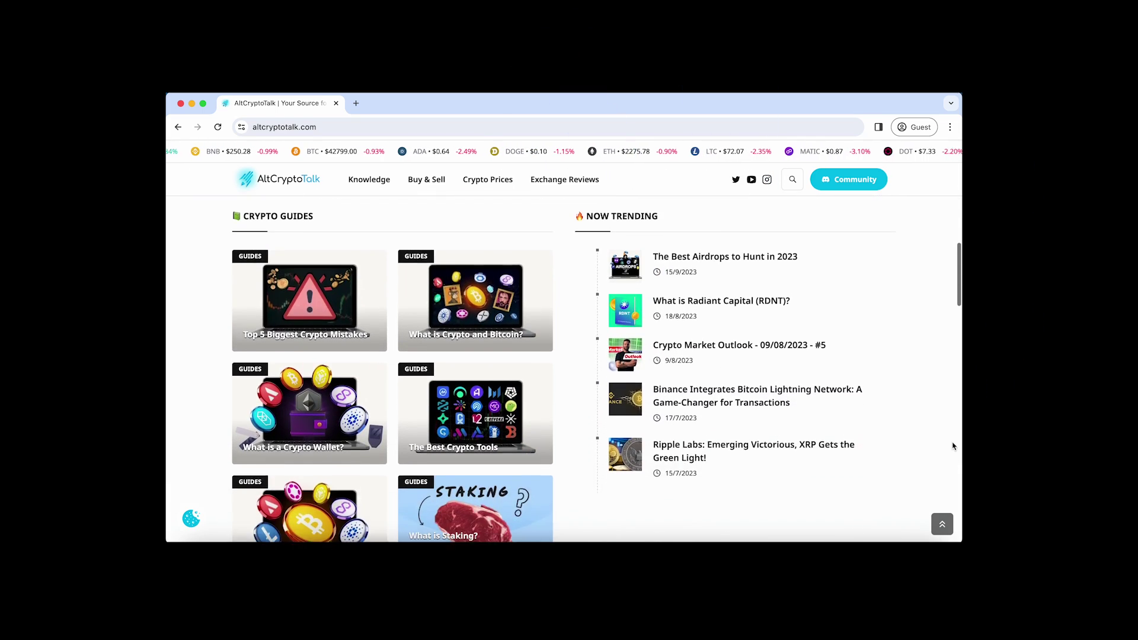
scroll(952, 444, "down", 6)
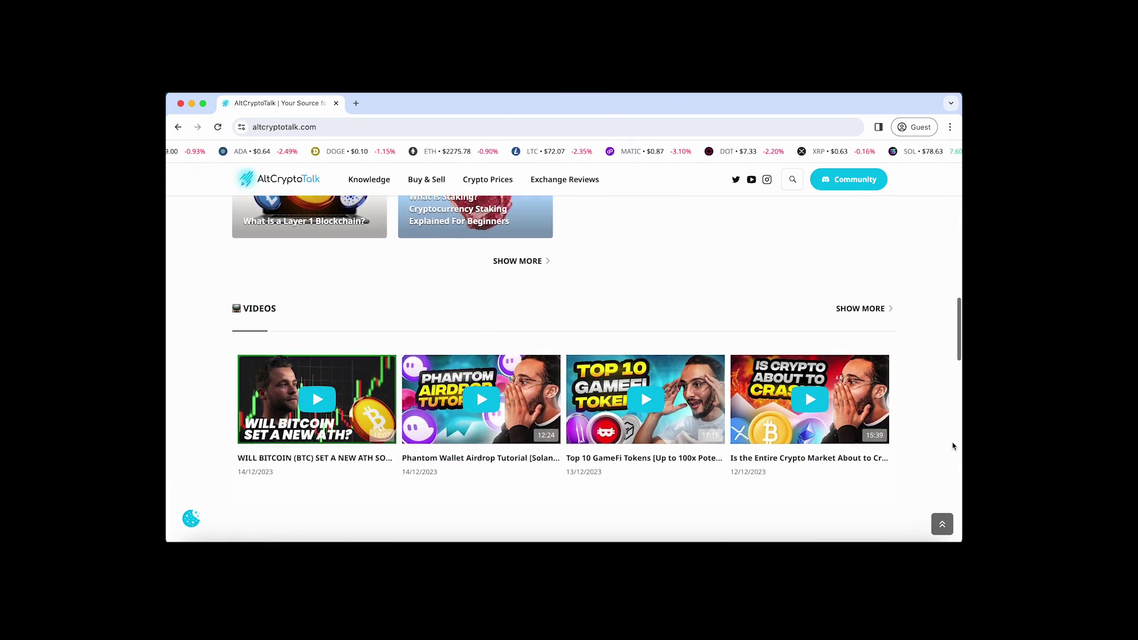
scroll(953, 445, "down", 5)
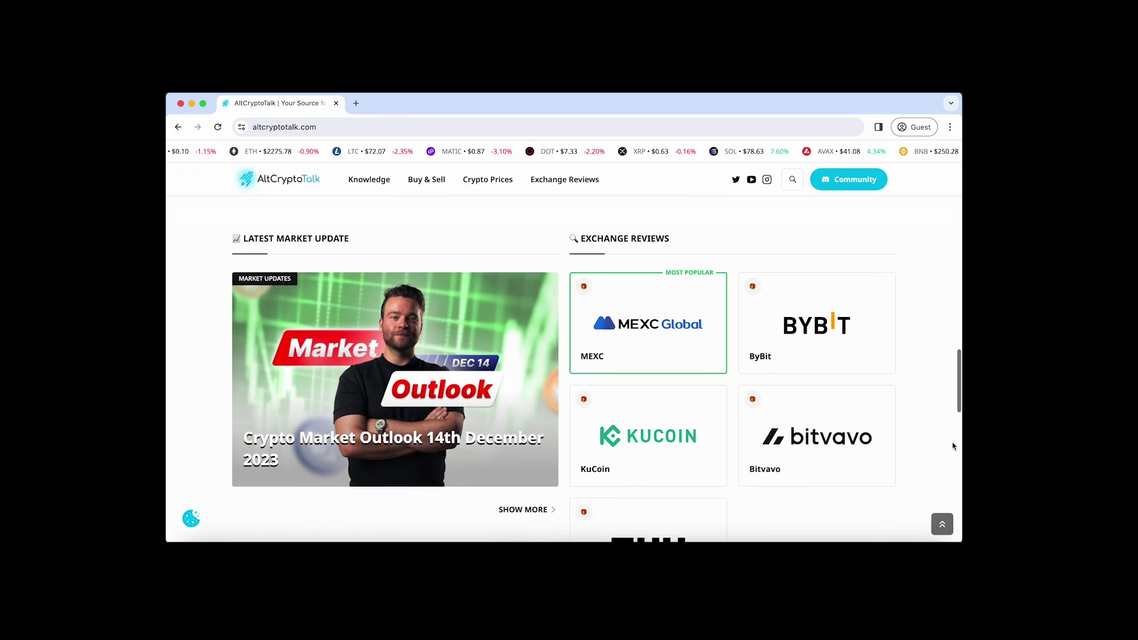
scroll(953, 446, "down", 5)
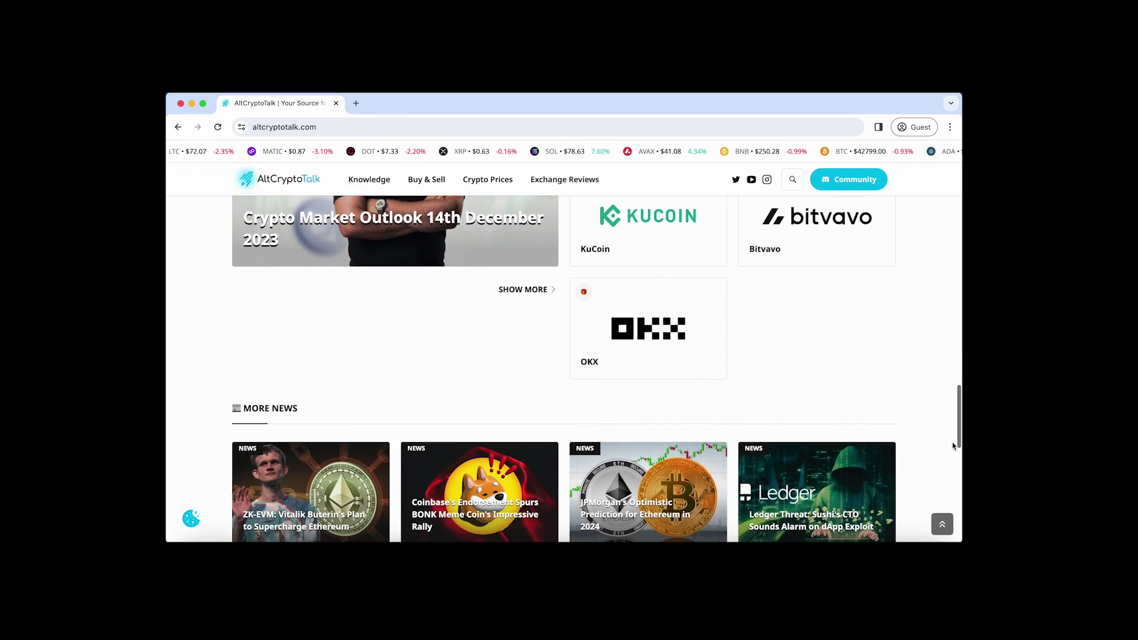
scroll(952, 446, "down", 4)
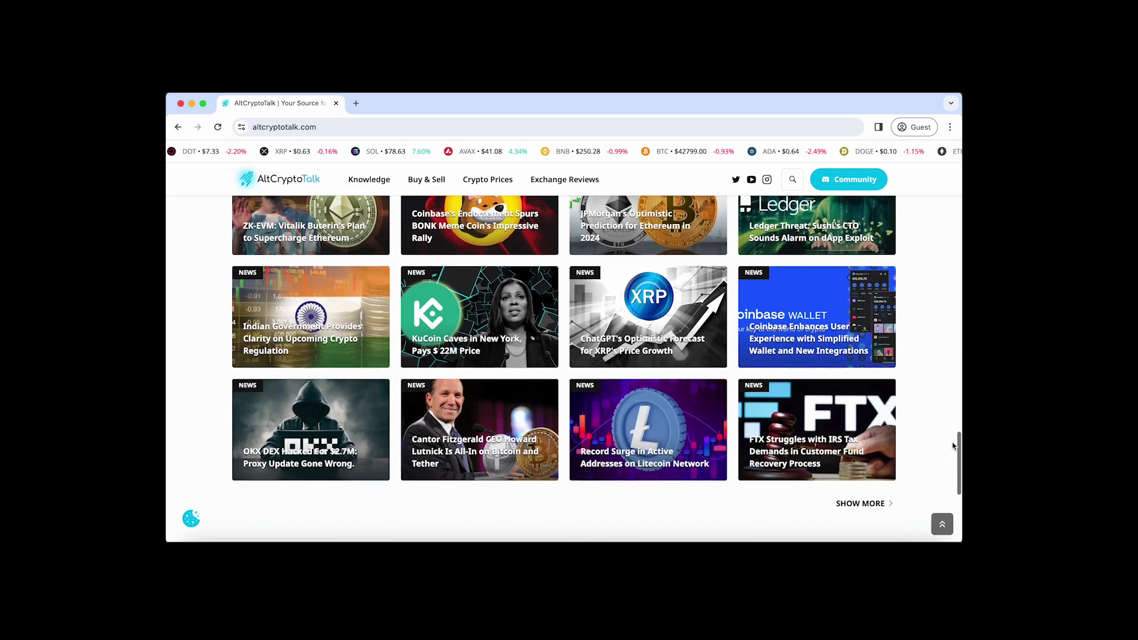